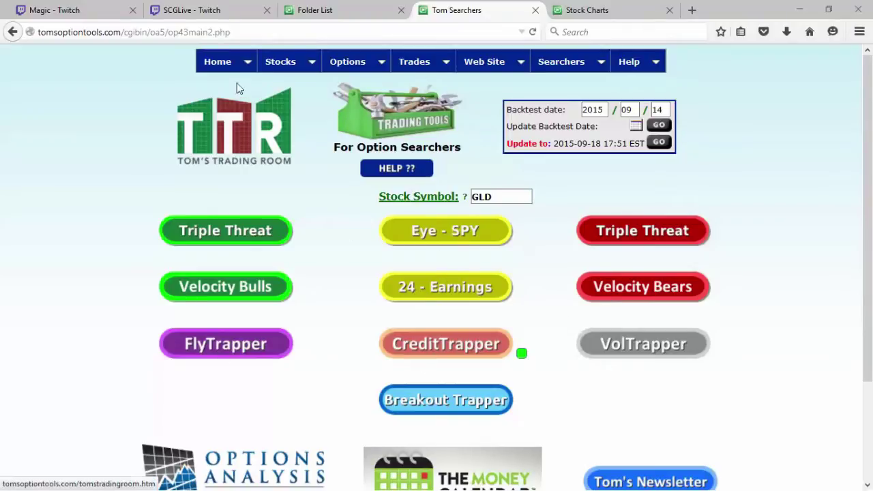
Go from the Tom Searchers page to the Option Tools page through the Home menu.
{"action": "mouse_move", "coordinate": [225, 61]}
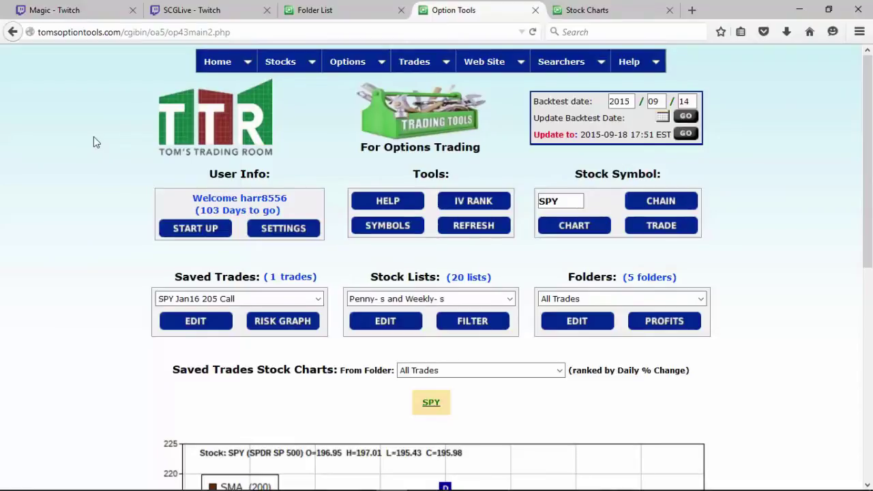
Go from Option Tools to the Darknet Signals page through the Home menu.
{"action": "mouse_move", "coordinate": [218, 65]}
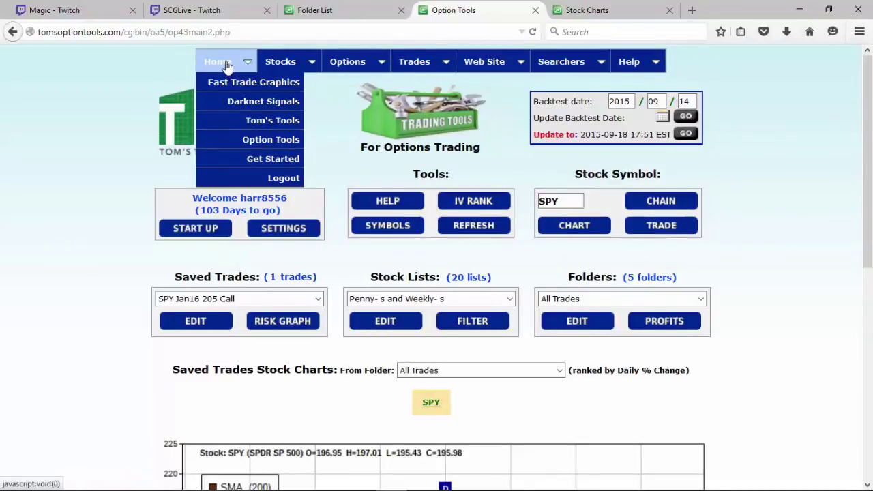
Open the Darknet Signals page and scroll through its signal trades.
{"action": "left_click", "coordinate": [239, 107]}
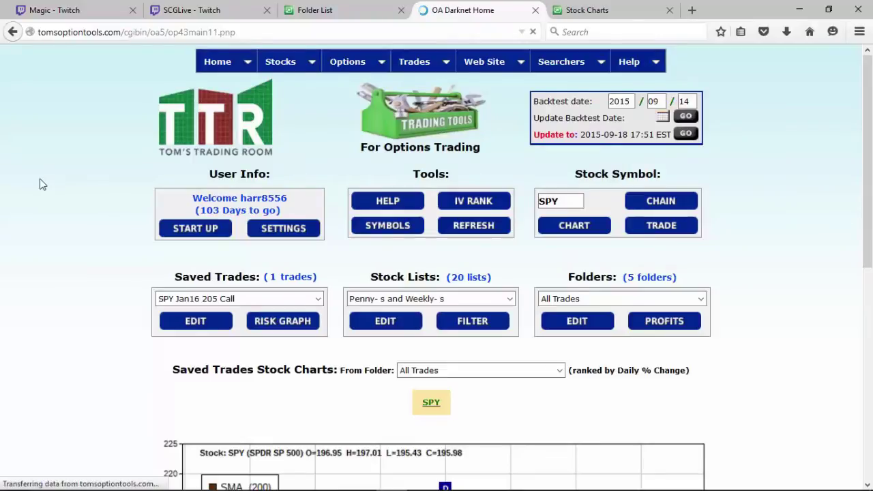
{"action": "scroll", "coordinate": [40, 184], "scroll_direction": "down", "scroll_amount": 5}
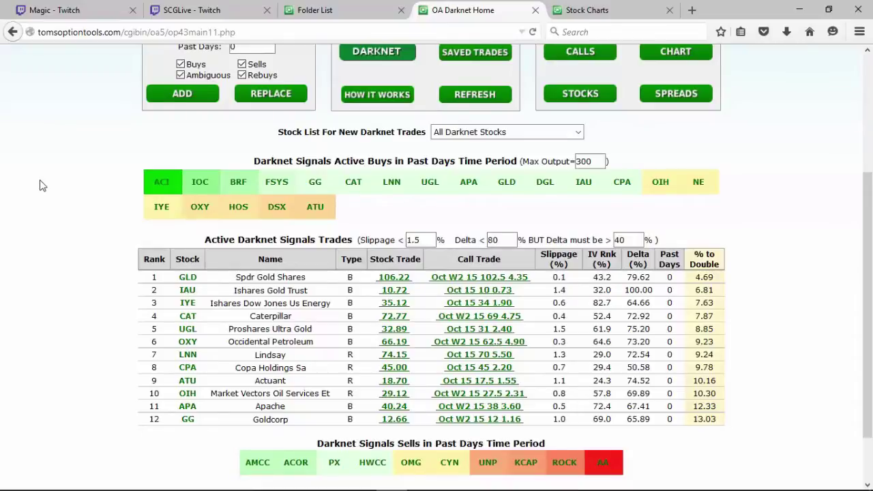
{"action": "scroll", "coordinate": [63, 218], "scroll_direction": "up", "scroll_amount": 3}
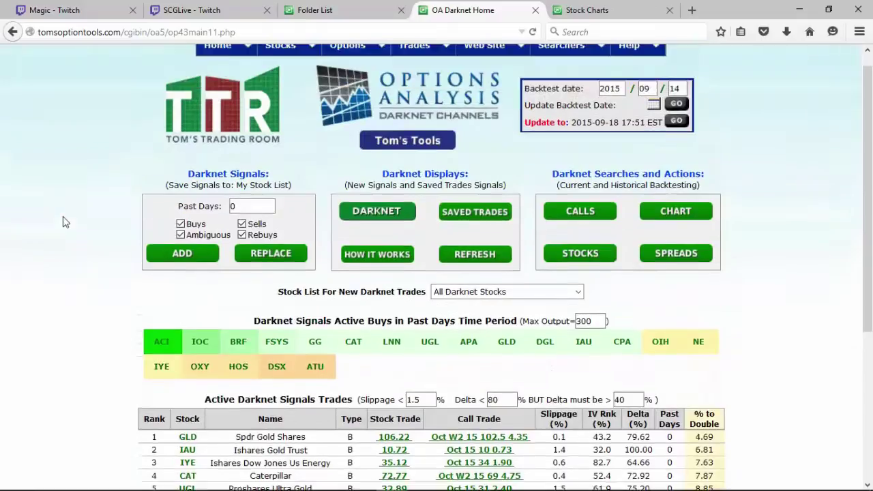
Create and save a new folder named 'Darknet Buys' on the Create Folders page.
{"action": "mouse_move", "coordinate": [501, 72]}
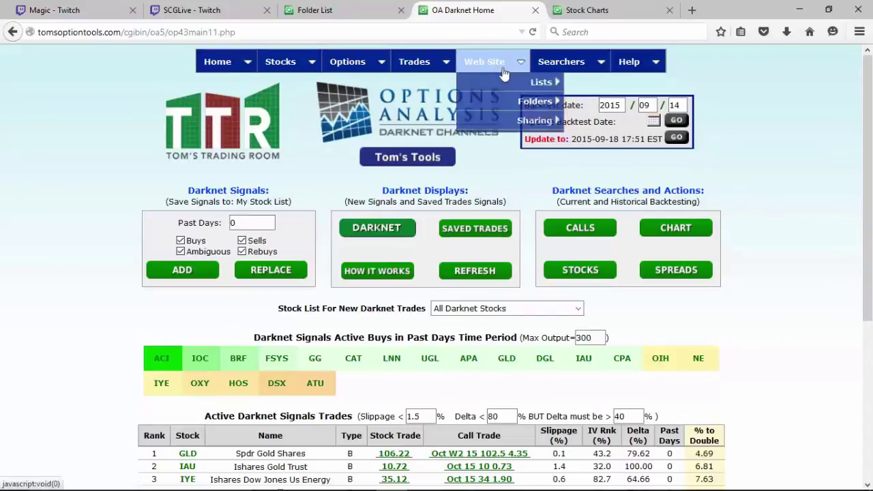
{"action": "mouse_move", "coordinate": [535, 101]}
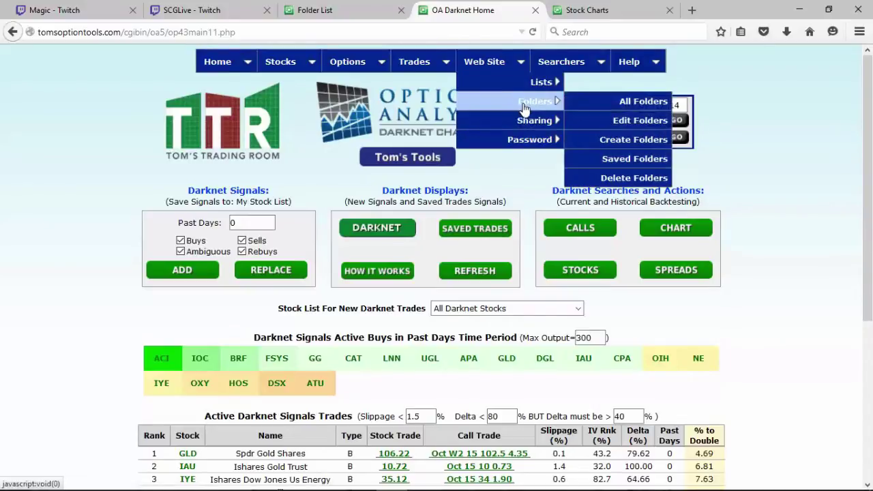
{"action": "left_click", "coordinate": [629, 138]}
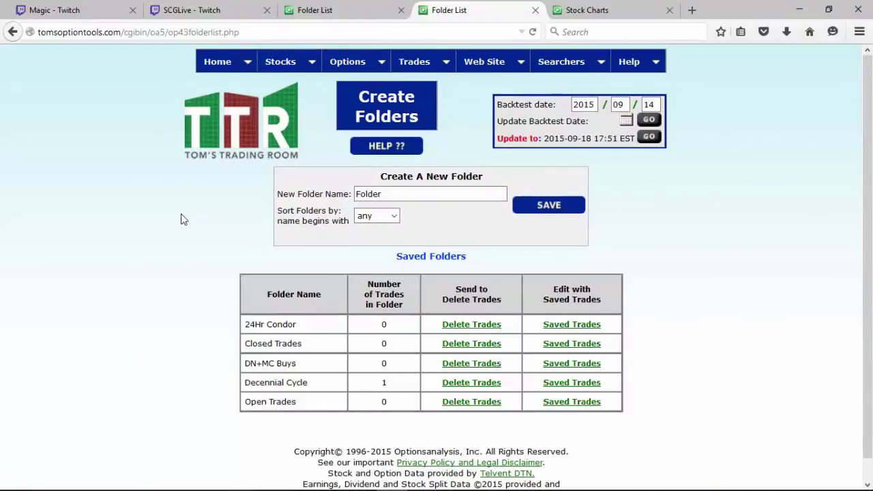
{"action": "double_click", "coordinate": [400, 193]}
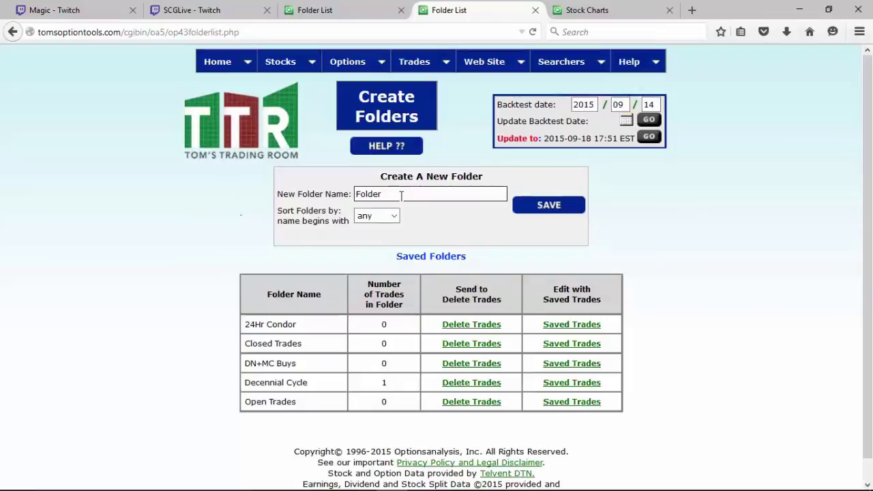
{"action": "key", "text": "BackSpace"}
{"action": "type", "text": "Darknet "}
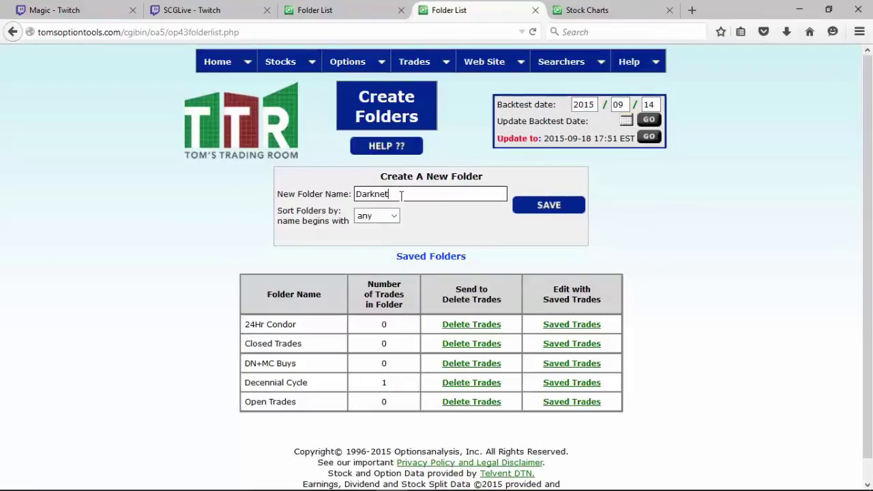
{"action": "type", "text": "Buys"}
{"action": "left_click", "coordinate": [544, 206]}
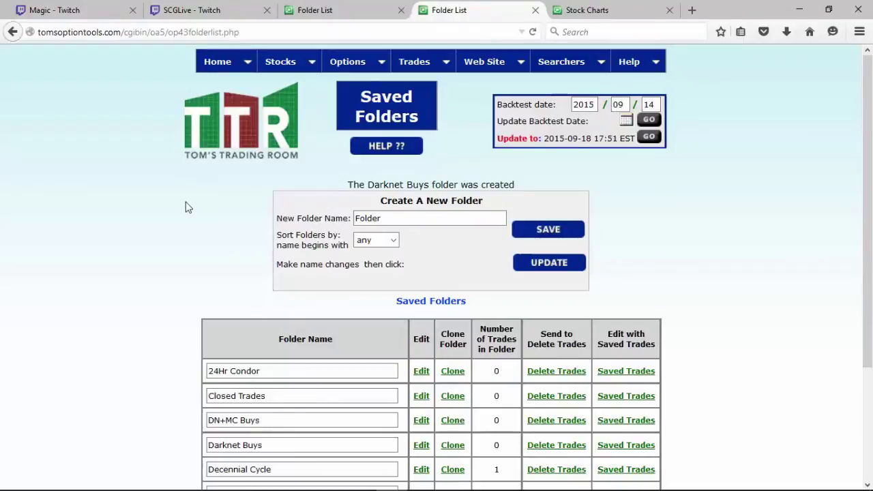
{"action": "scroll", "coordinate": [189, 207], "scroll_direction": "down", "scroll_amount": 4}
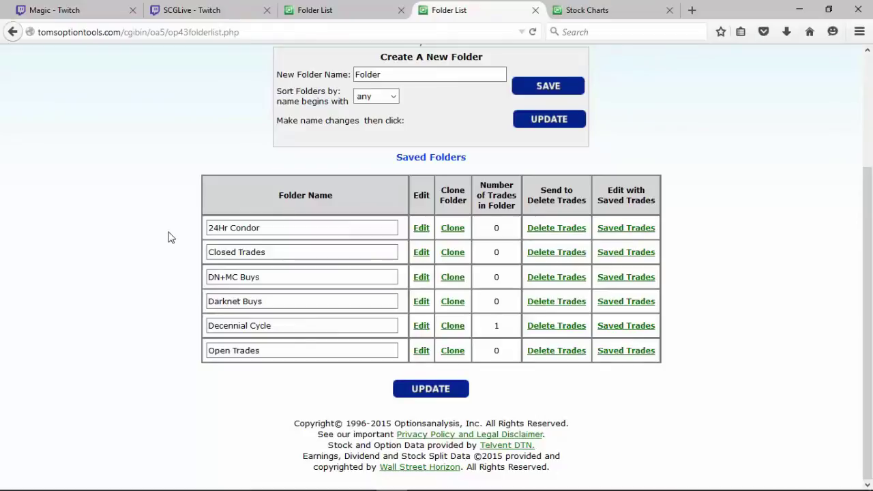
{"action": "scroll", "coordinate": [170, 236], "scroll_direction": "up", "scroll_amount": 4}
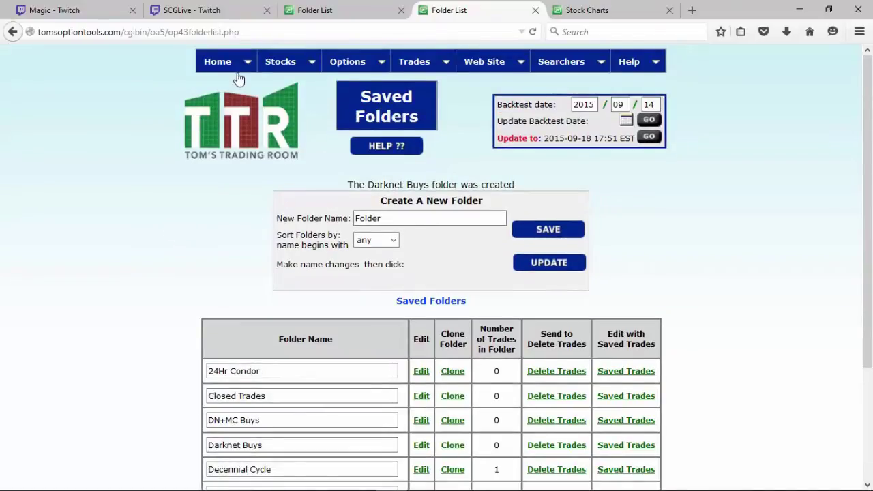
Return to Darknet Signals and scroll to the 12 active trades, with GLD ranked first.
{"action": "mouse_move", "coordinate": [212, 63]}
{"action": "left_click", "coordinate": [235, 102]}
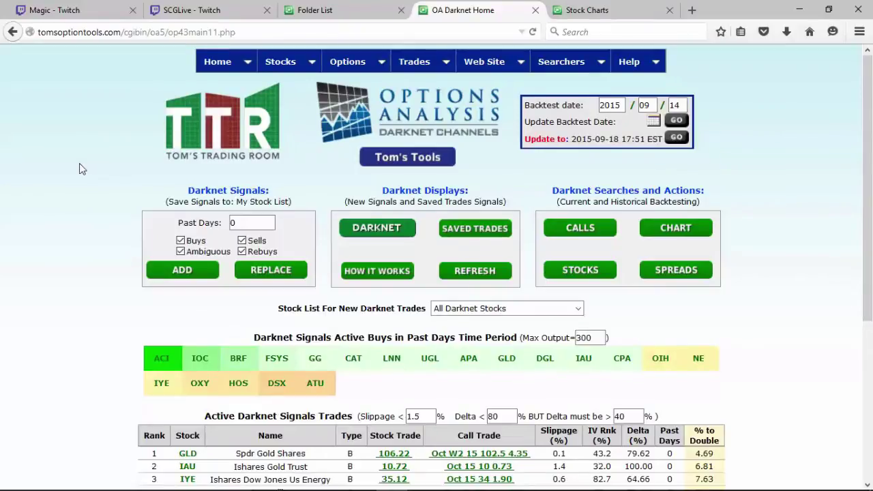
{"action": "scroll", "coordinate": [63, 171], "scroll_direction": "down", "scroll_amount": 5}
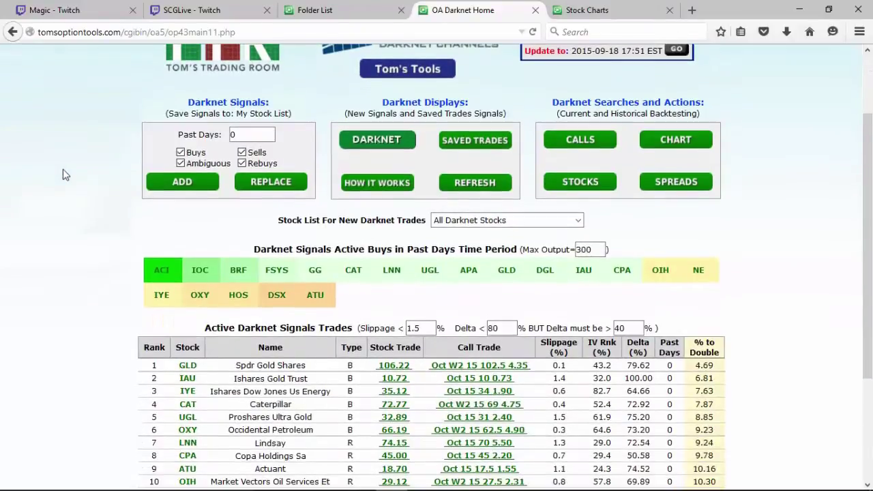
{"action": "scroll", "coordinate": [63, 175], "scroll_direction": "down", "scroll_amount": 1}
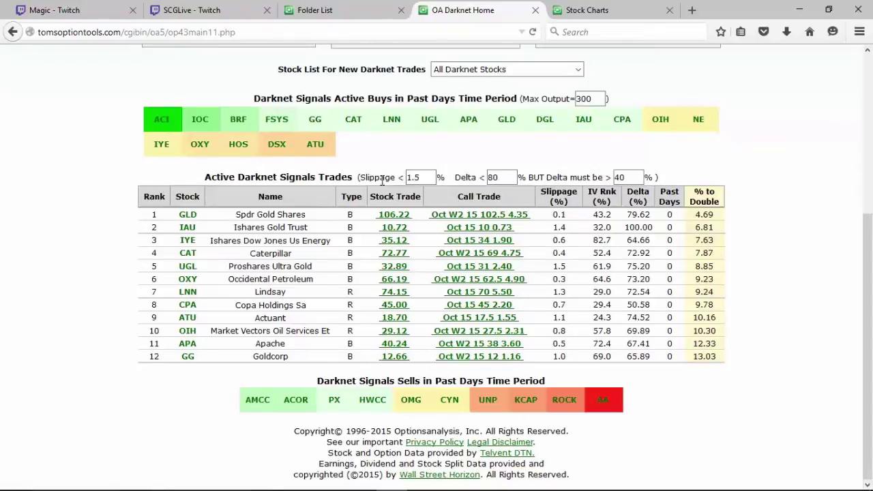
Review the filter fields: slippage limit 1.5 and delta limits from 40 to 80.
{"action": "left_click", "coordinate": [417, 177]}
{"action": "left_click", "coordinate": [502, 176]}
{"action": "left_click", "coordinate": [626, 178]}
{"action": "left_click", "coordinate": [496, 176]}
{"action": "left_click", "coordinate": [497, 196]}
{"action": "left_click", "coordinate": [508, 177]}
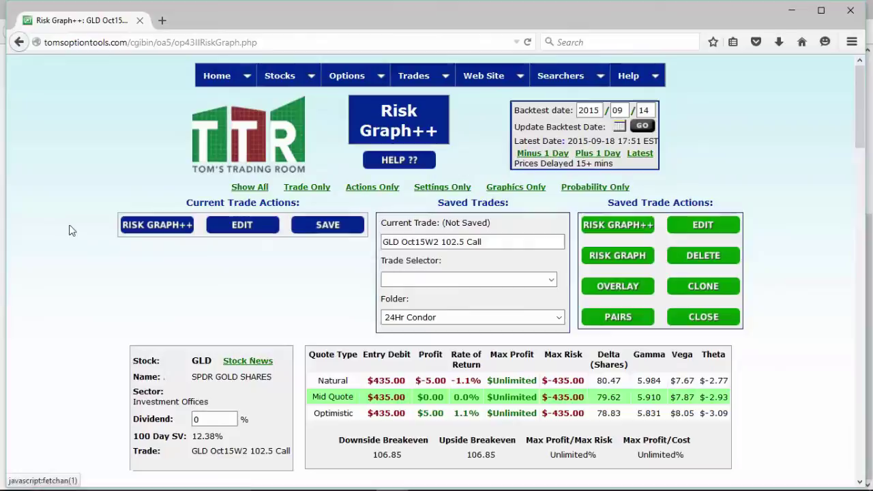
{"action": "scroll", "coordinate": [61, 227], "scroll_direction": "down", "scroll_amount": 5}
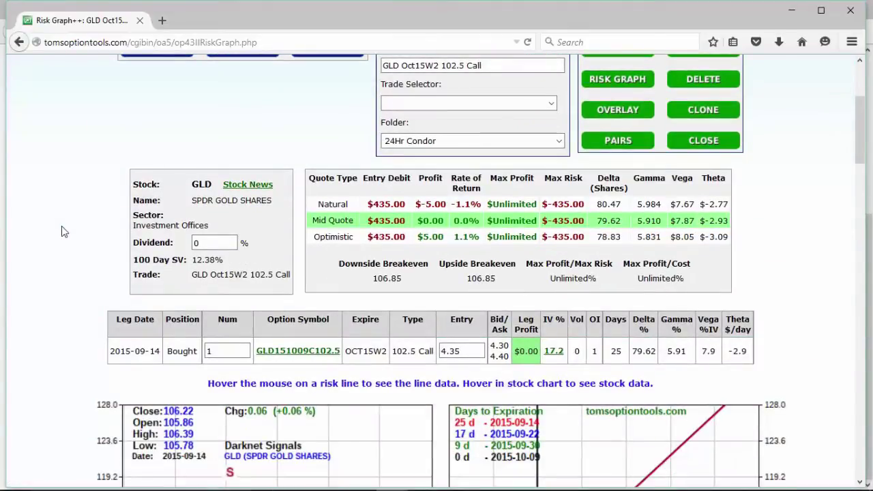
{"action": "scroll", "coordinate": [71, 229], "scroll_direction": "down", "scroll_amount": 3}
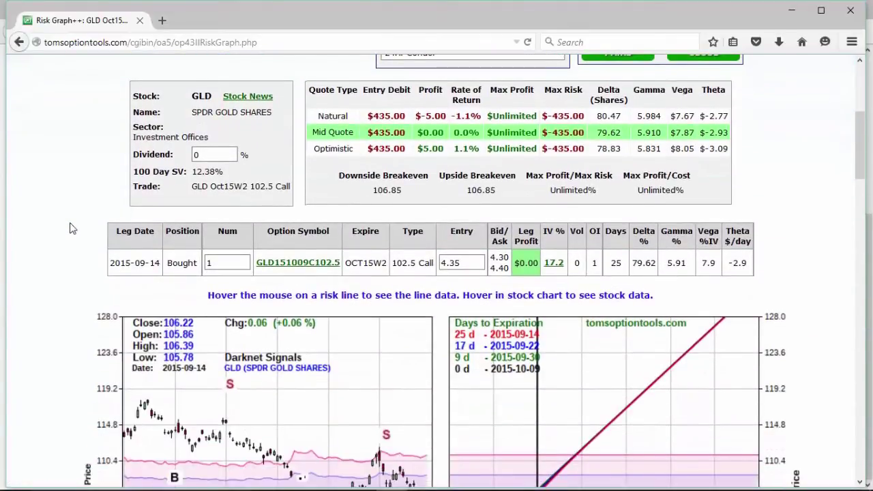
{"action": "left_click", "coordinate": [210, 267]}
{"action": "scroll", "coordinate": [103, 279], "scroll_direction": "down", "scroll_amount": 3}
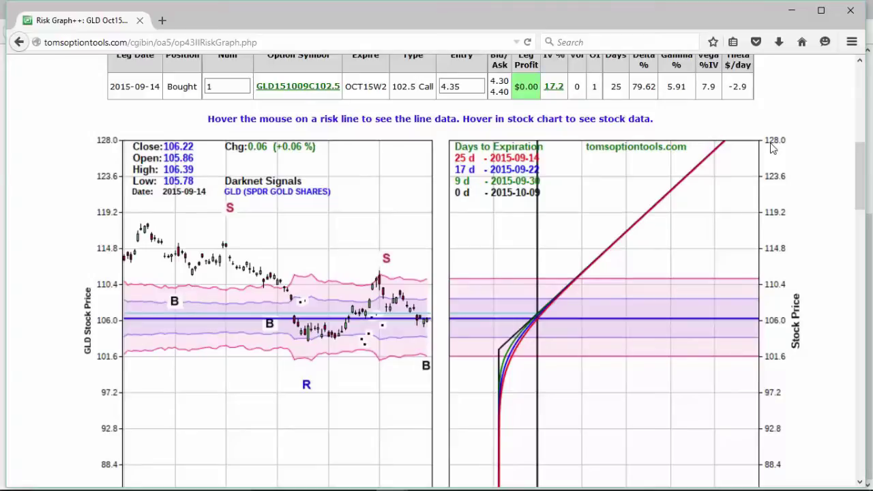
{"action": "scroll", "coordinate": [772, 149], "scroll_direction": "down", "scroll_amount": 4}
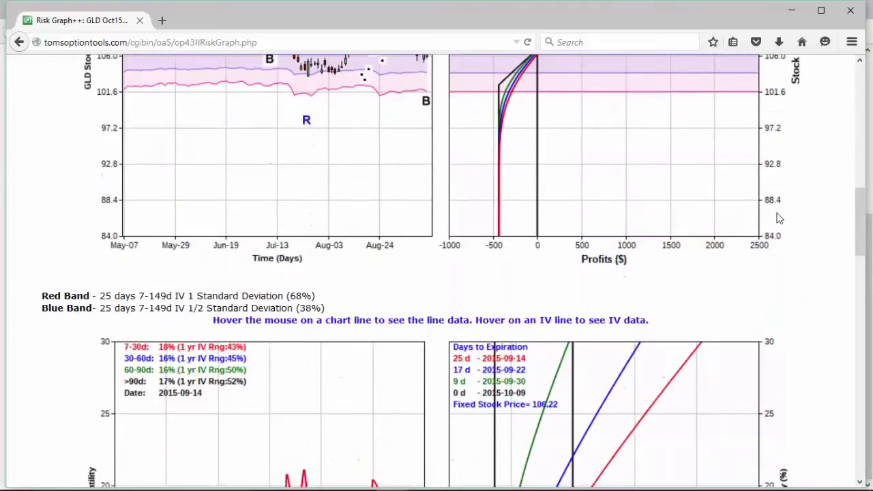
{"action": "scroll", "coordinate": [676, 240], "scroll_direction": "up", "scroll_amount": 4}
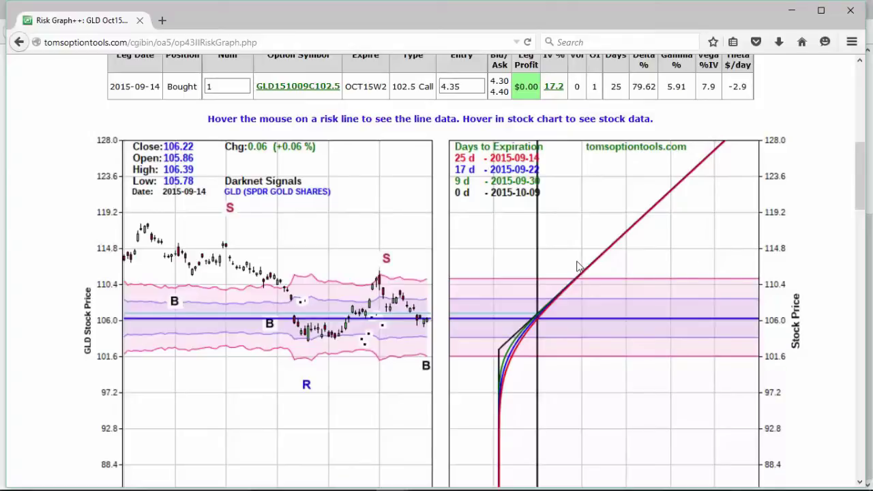
{"action": "scroll", "coordinate": [576, 266], "scroll_direction": "down", "scroll_amount": 10}
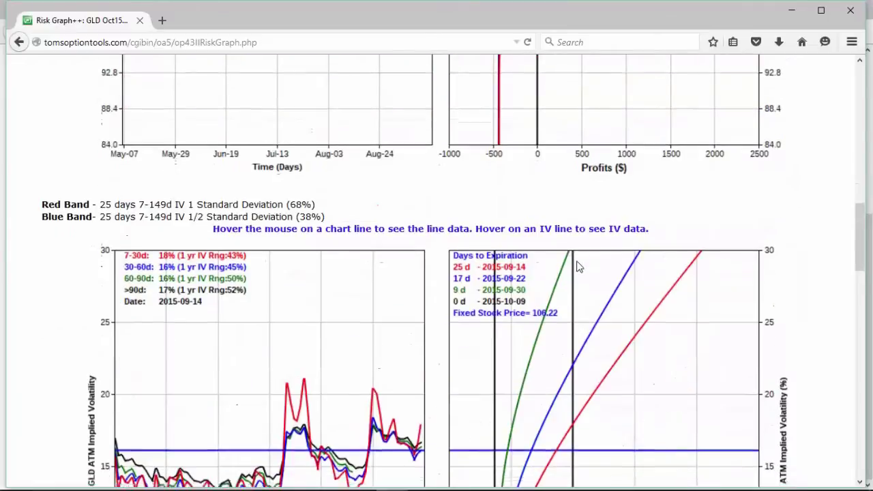
{"action": "scroll", "coordinate": [577, 266], "scroll_direction": "down", "scroll_amount": 10}
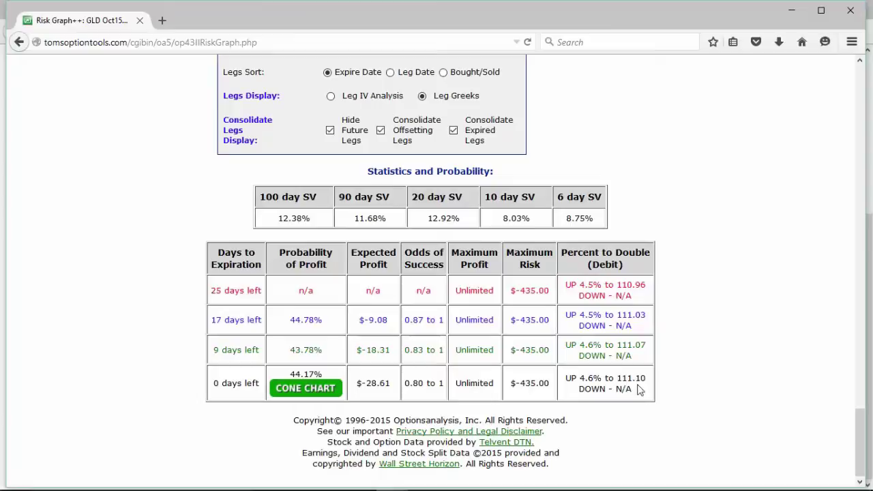
{"action": "scroll", "coordinate": [640, 389], "scroll_direction": "up", "scroll_amount": 12}
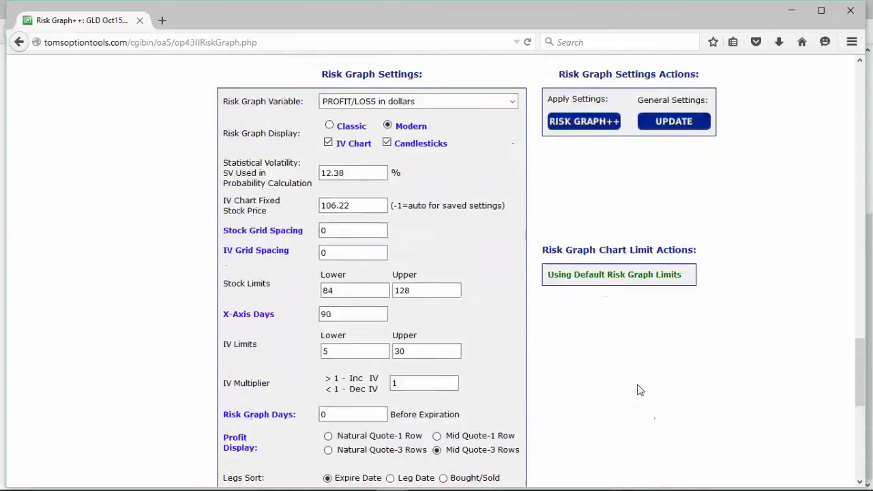
{"action": "scroll", "coordinate": [639, 389], "scroll_direction": "up", "scroll_amount": 10}
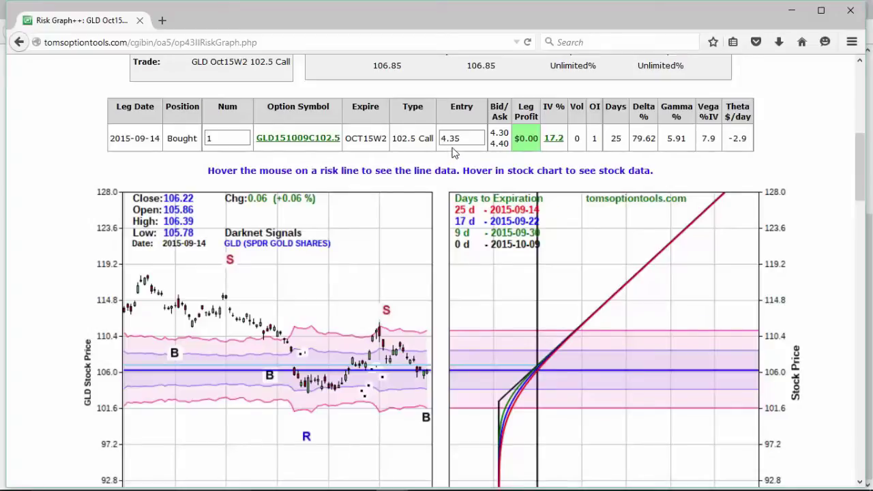
{"action": "scroll", "coordinate": [454, 151], "scroll_direction": "down", "scroll_amount": 3}
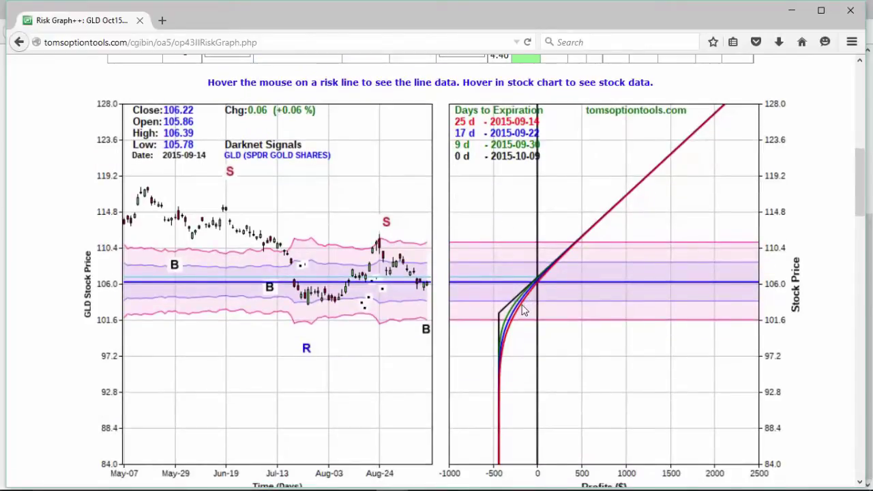
{"action": "mouse_move", "coordinate": [519, 308]}
{"action": "scroll", "coordinate": [499, 275], "scroll_direction": "down", "scroll_amount": 3}
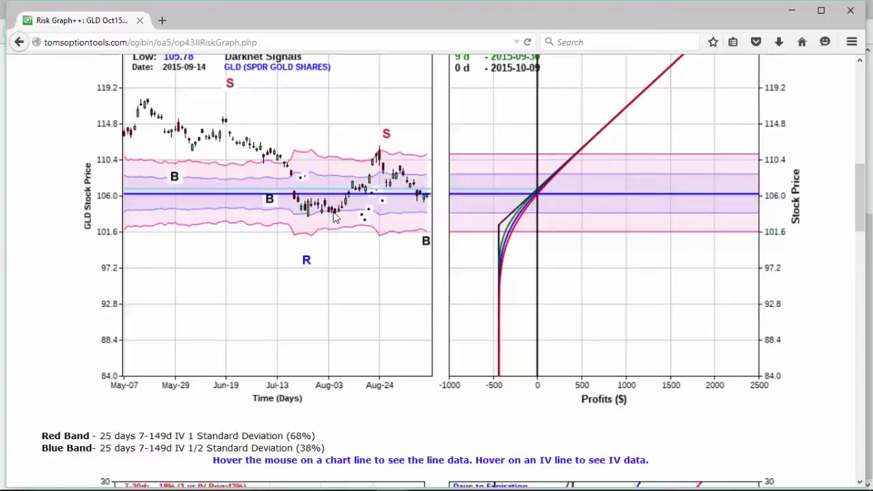
{"action": "mouse_move", "coordinate": [336, 218]}
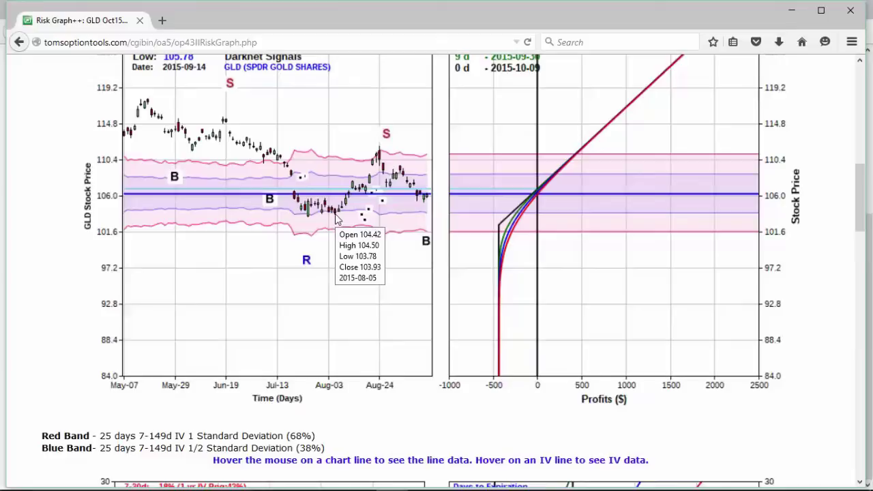
{"action": "scroll", "coordinate": [335, 219], "scroll_direction": "down", "scroll_amount": 10}
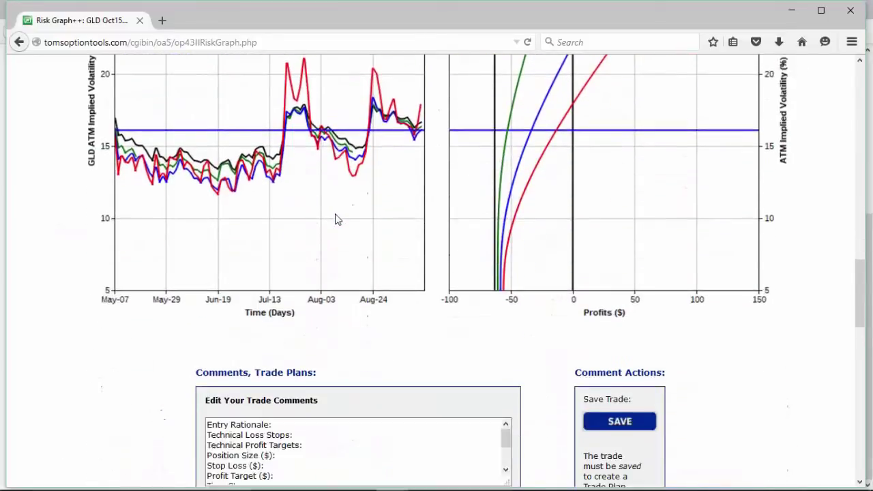
Replace the lower stock price limit of 84 with 103.92.
{"action": "scroll", "coordinate": [335, 219], "scroll_direction": "down", "scroll_amount": 4}
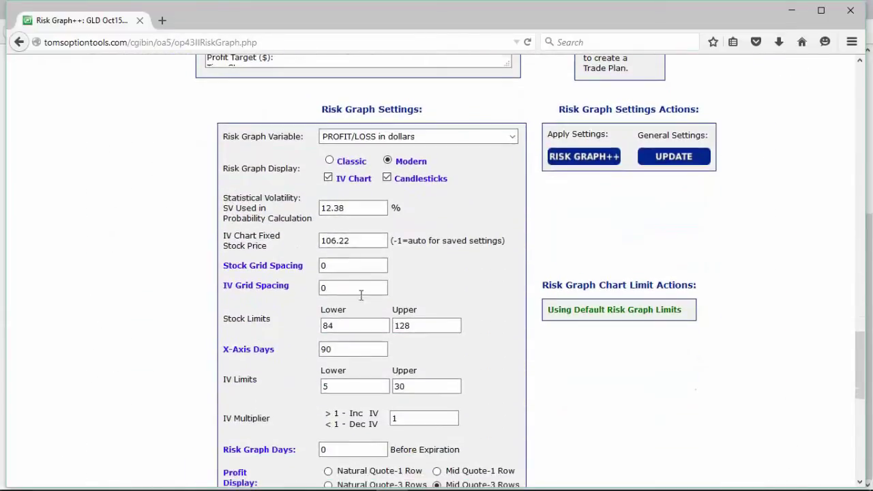
{"action": "left_click", "coordinate": [347, 325]}
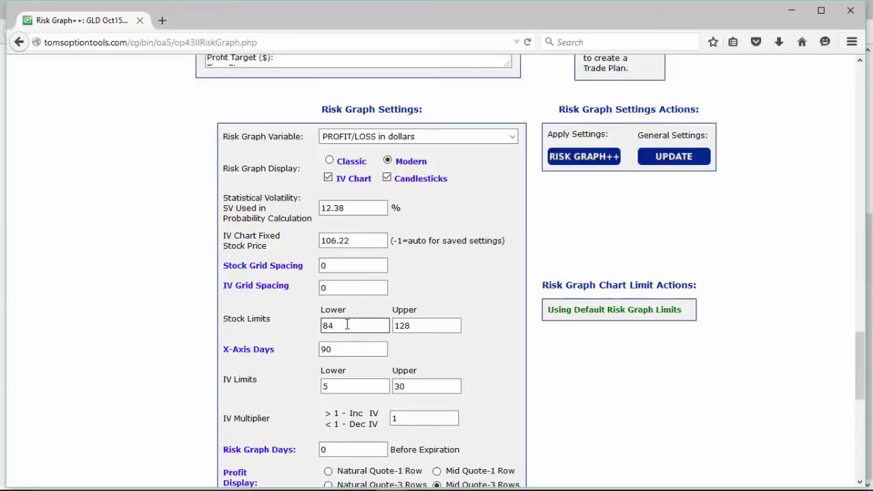
{"action": "left_click_drag", "start_coordinate": [347, 326], "coordinate": [289, 326]}
{"action": "type", "text": "100"}
{"action": "key", "text": "BackSpace"}
{"action": "type", "text": "3"}
{"action": "scroll", "coordinate": [298, 317], "scroll_direction": "up", "scroll_amount": 3}
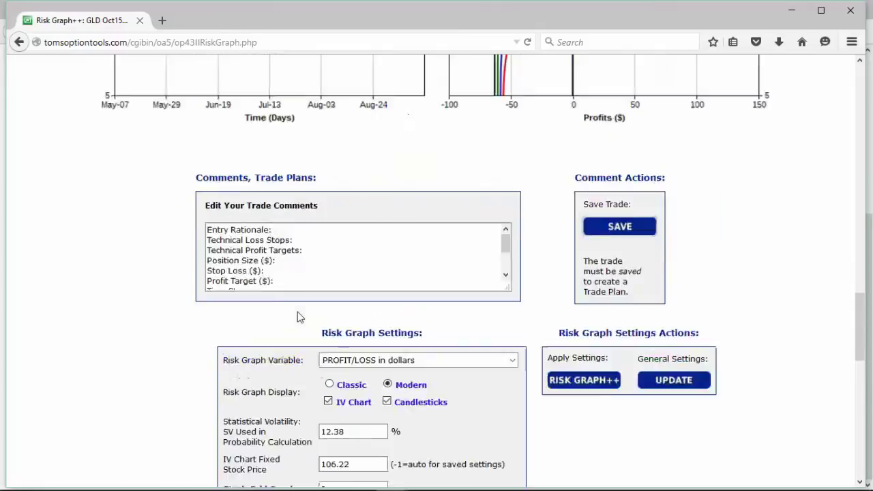
{"action": "scroll", "coordinate": [298, 317], "scroll_direction": "up", "scroll_amount": 8}
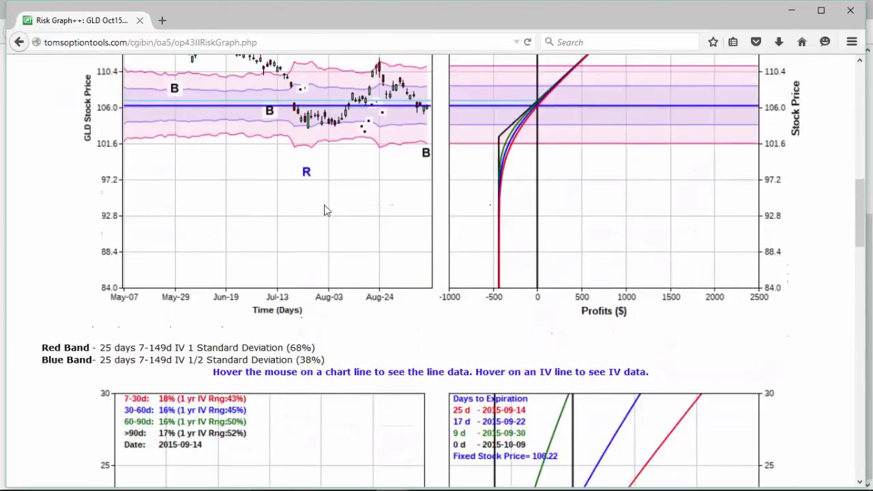
{"action": "mouse_move", "coordinate": [334, 127]}
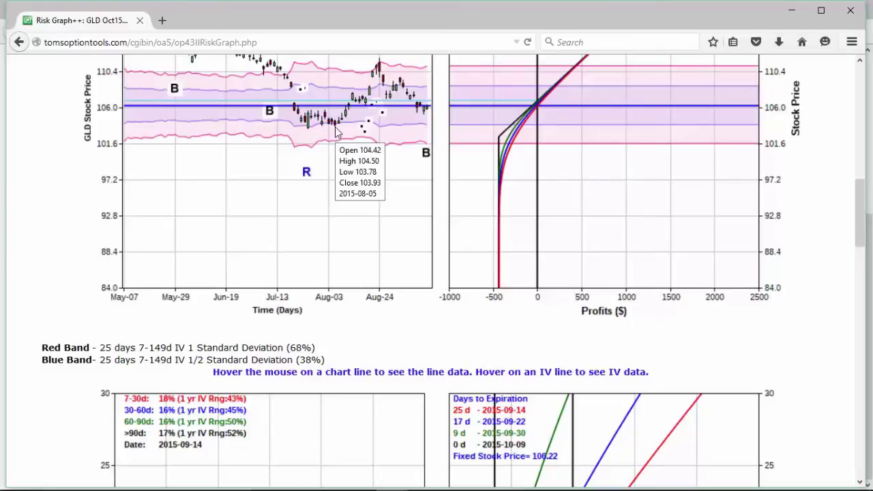
{"action": "scroll", "coordinate": [336, 129], "scroll_direction": "down", "scroll_amount": 10}
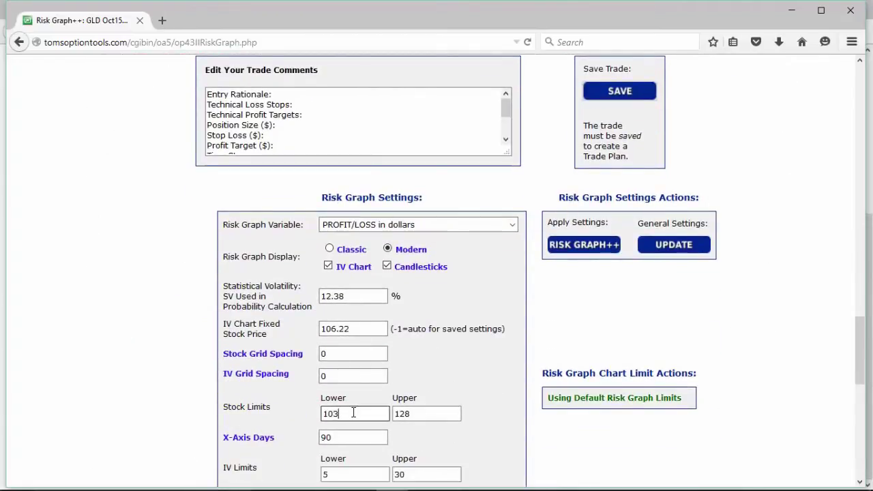
{"action": "type", "text": ".82"}
{"action": "key", "text": "BackSpace"}
{"action": "key", "text": "BackSpace"}
{"action": "type", "text": "92"}
Set the upper stock price limit to 111.10.
{"action": "left_click", "coordinate": [409, 414]}
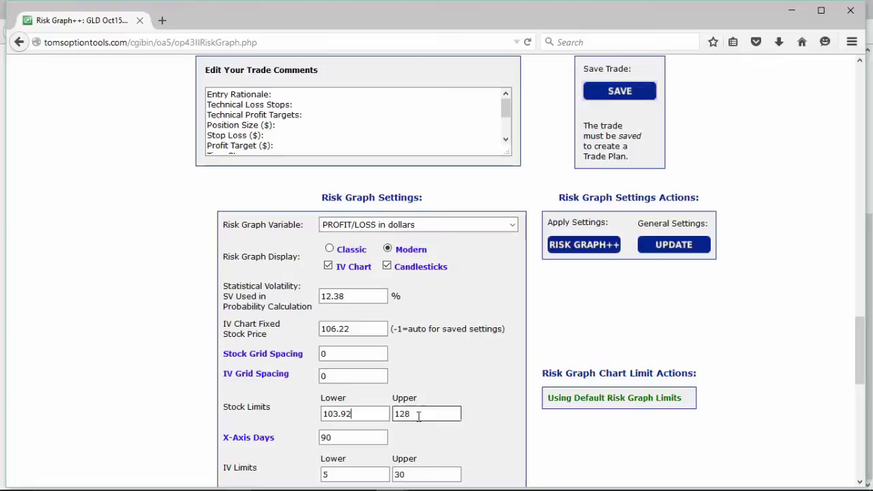
{"action": "scroll", "coordinate": [419, 417], "scroll_direction": "down", "scroll_amount": 8}
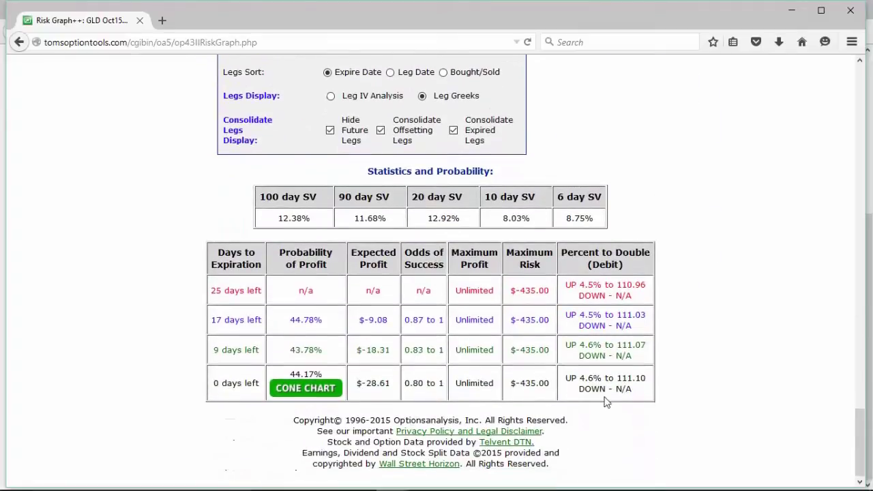
{"action": "scroll", "coordinate": [587, 399], "scroll_direction": "up", "scroll_amount": 8}
{"action": "scroll", "coordinate": [519, 430], "scroll_direction": "up", "scroll_amount": 3}
{"action": "scroll", "coordinate": [450, 409], "scroll_direction": "down", "scroll_amount": 5}
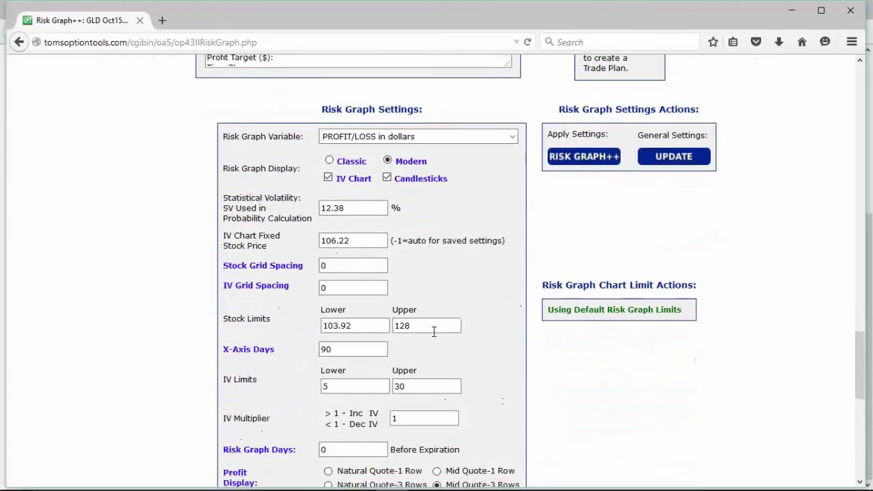
{"action": "left_click_drag", "start_coordinate": [433, 330], "coordinate": [328, 319]}
{"action": "type", "text": "11"}
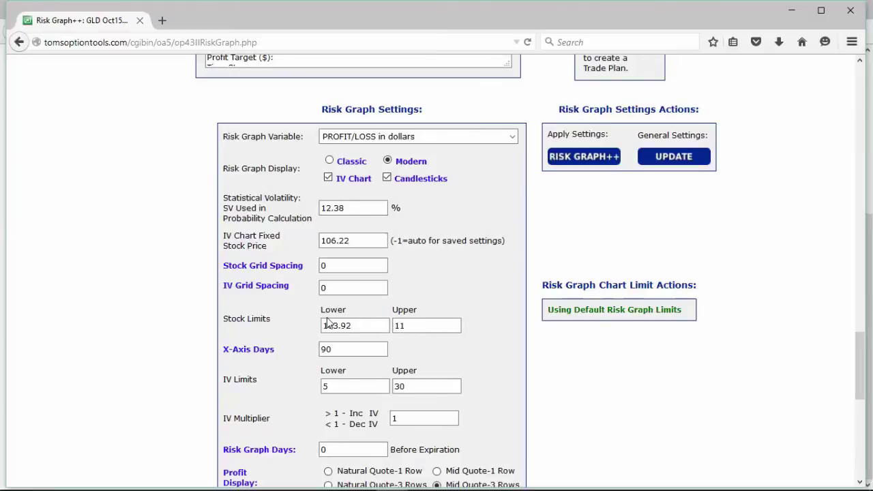
{"action": "type", "text": "1.10"}
{"action": "left_click", "coordinate": [587, 159]}
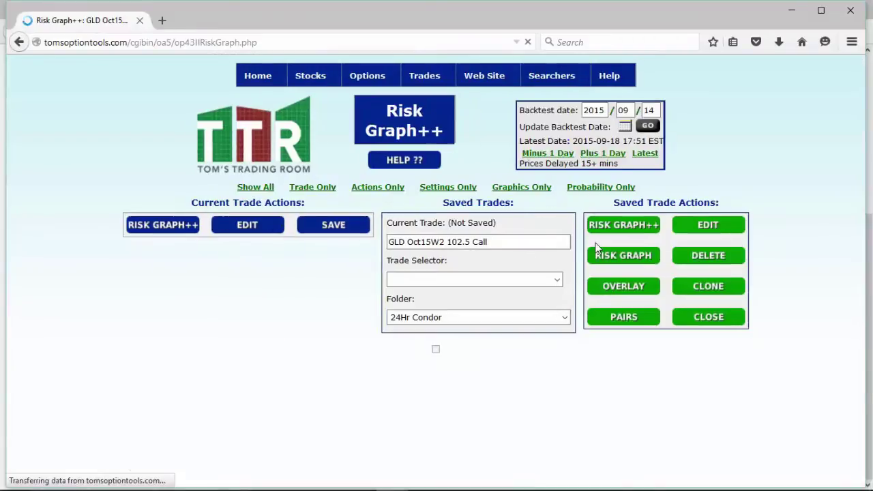
{"action": "scroll", "coordinate": [595, 247], "scroll_direction": "down", "scroll_amount": 10}
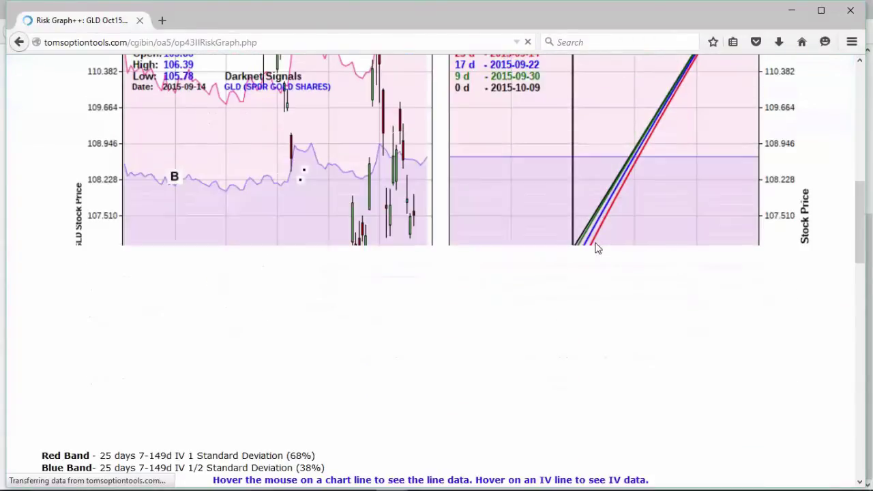
{"action": "scroll", "coordinate": [596, 249], "scroll_direction": "up", "scroll_amount": 2}
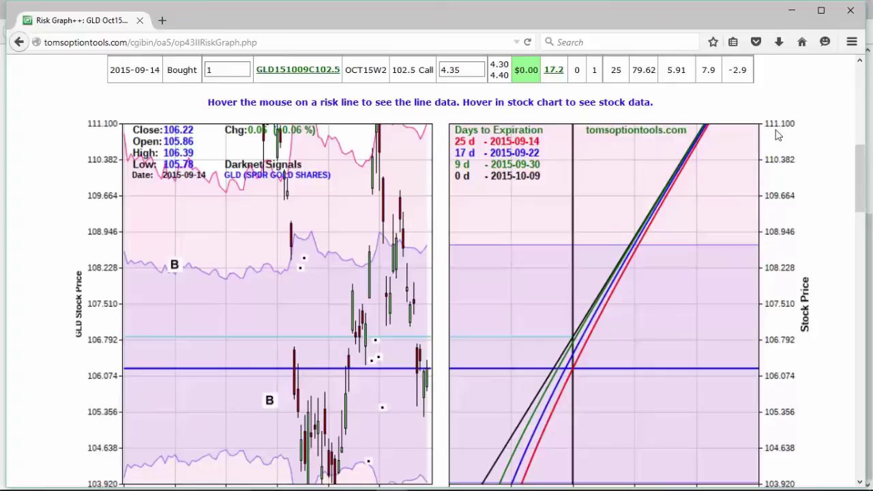
{"action": "mouse_move", "coordinate": [706, 131]}
{"action": "scroll", "coordinate": [495, 182], "scroll_direction": "down", "scroll_amount": 5}
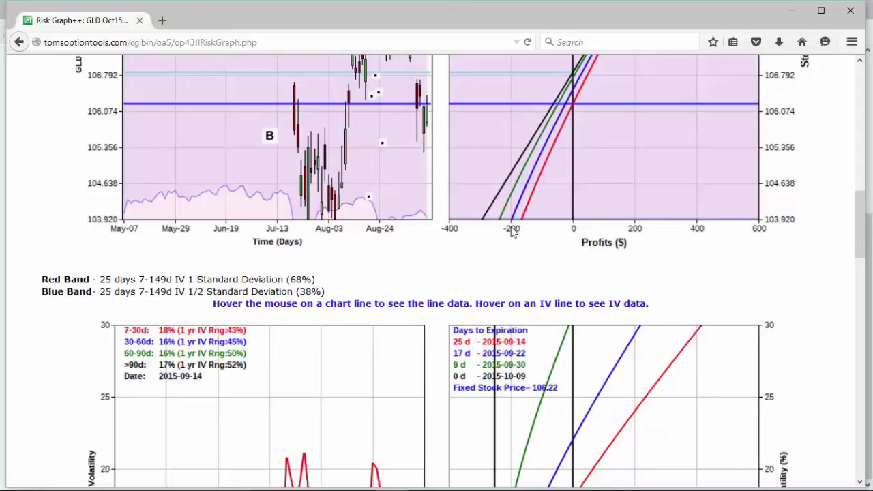
{"action": "scroll", "coordinate": [512, 250], "scroll_direction": "up", "scroll_amount": 2}
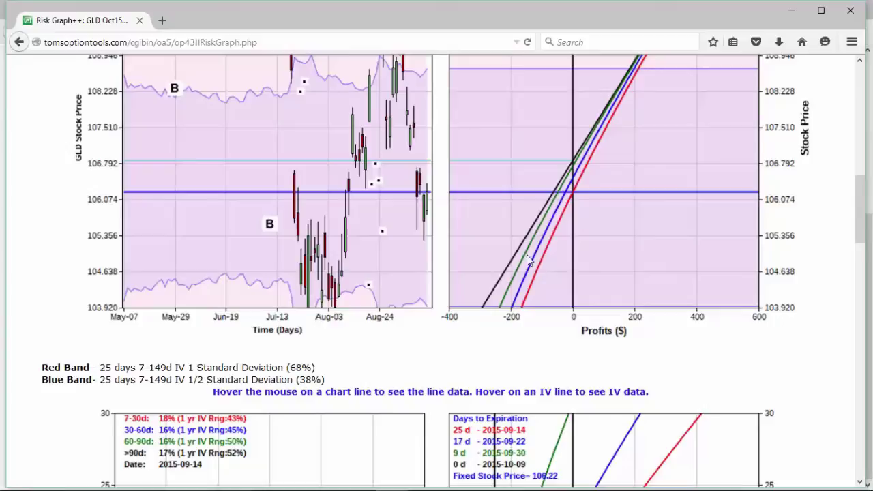
{"action": "mouse_move", "coordinate": [516, 262]}
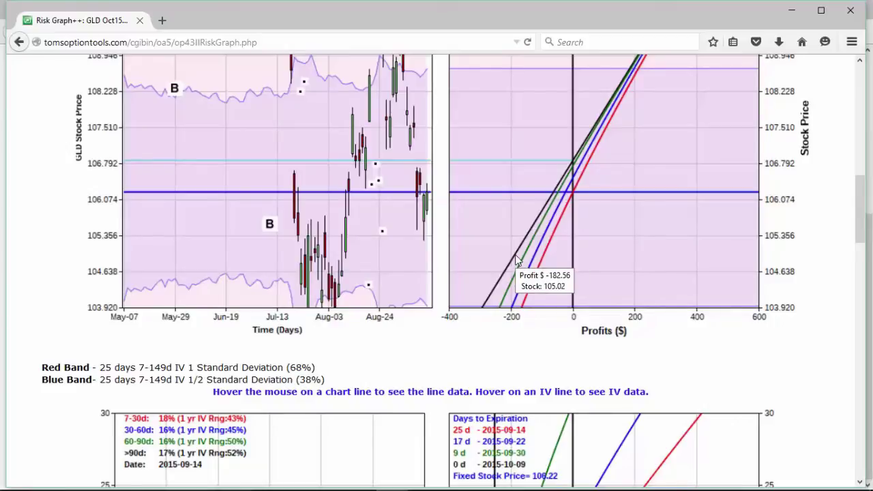
{"action": "scroll", "coordinate": [516, 261], "scroll_direction": "down", "scroll_amount": 10}
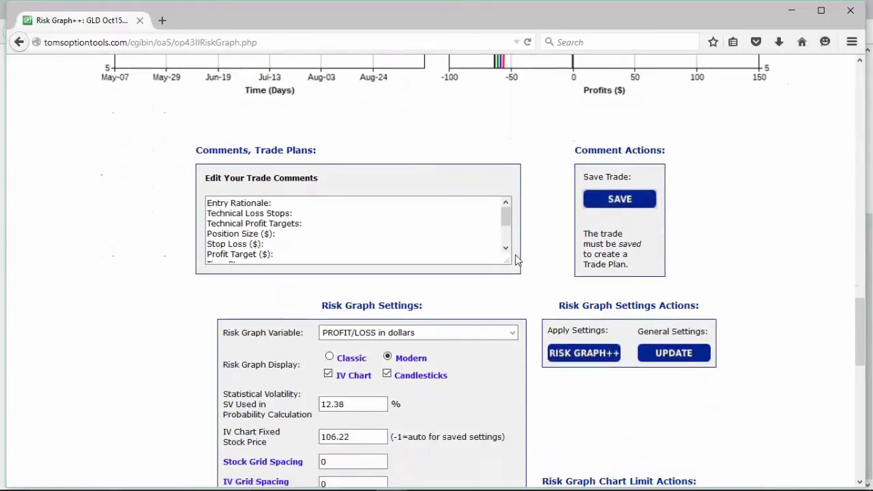
{"action": "scroll", "coordinate": [516, 258], "scroll_direction": "down", "scroll_amount": 3}
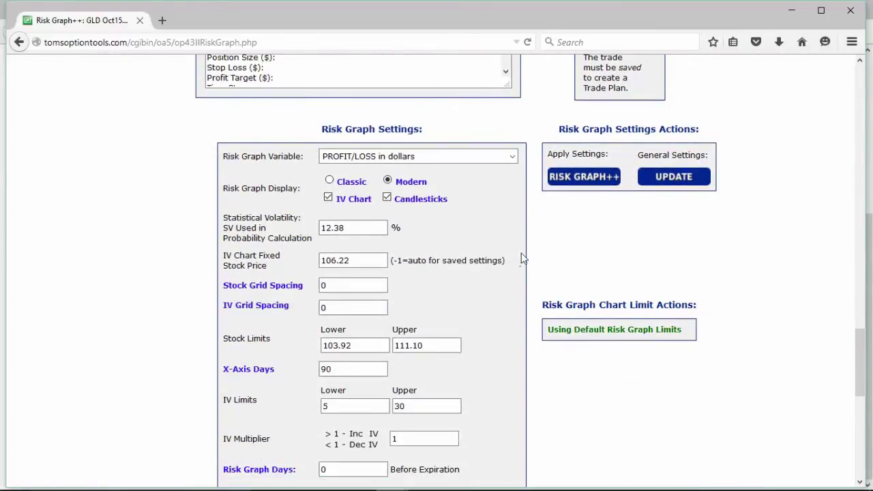
{"action": "scroll", "coordinate": [522, 255], "scroll_direction": "down", "scroll_amount": 2}
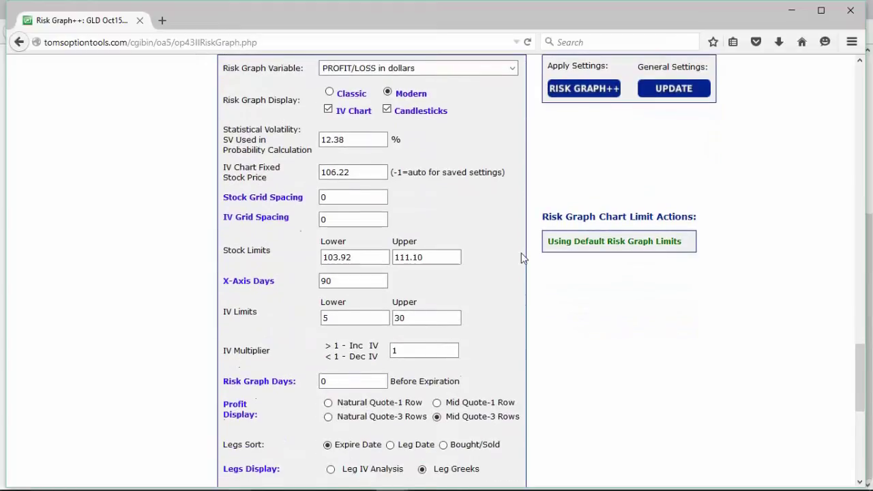
{"action": "scroll", "coordinate": [538, 252], "scroll_direction": "up", "scroll_amount": 3}
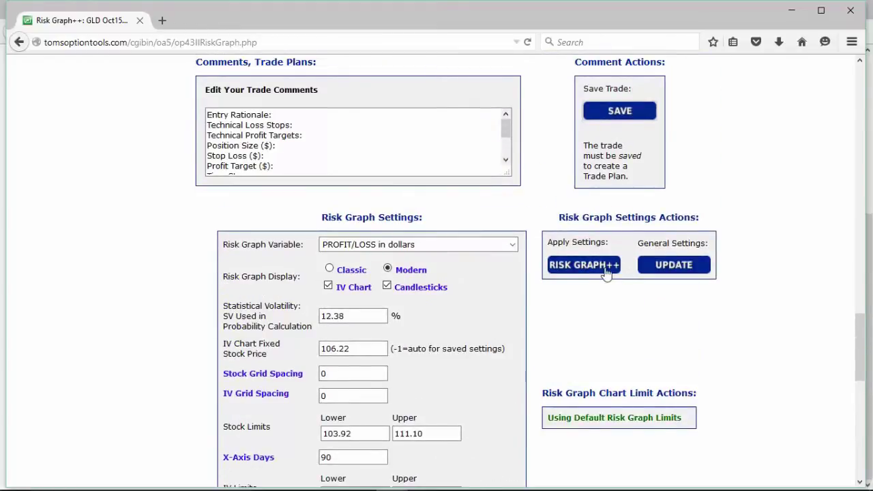
{"action": "left_click", "coordinate": [669, 270]}
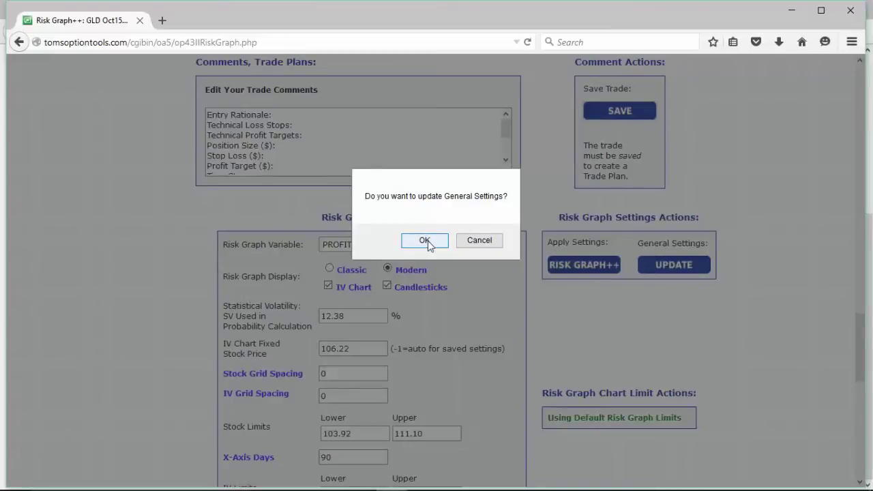
{"action": "left_click", "coordinate": [479, 241]}
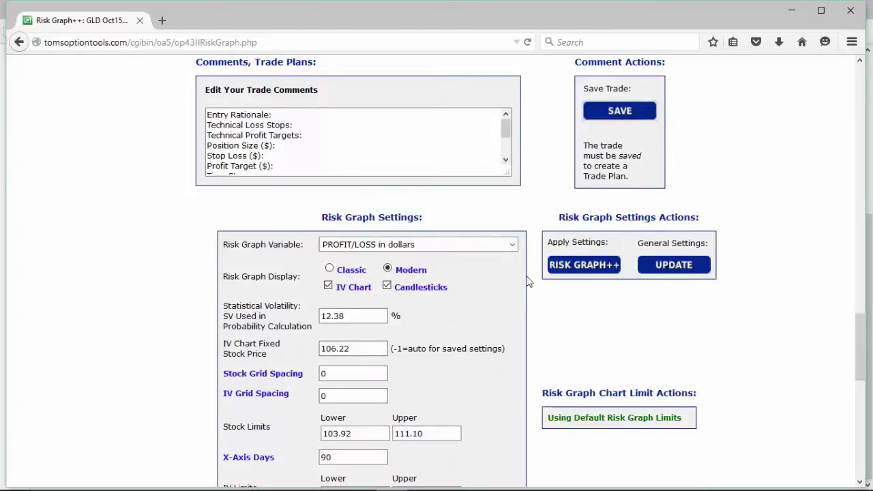
{"action": "scroll", "coordinate": [527, 282], "scroll_direction": "up", "scroll_amount": 5}
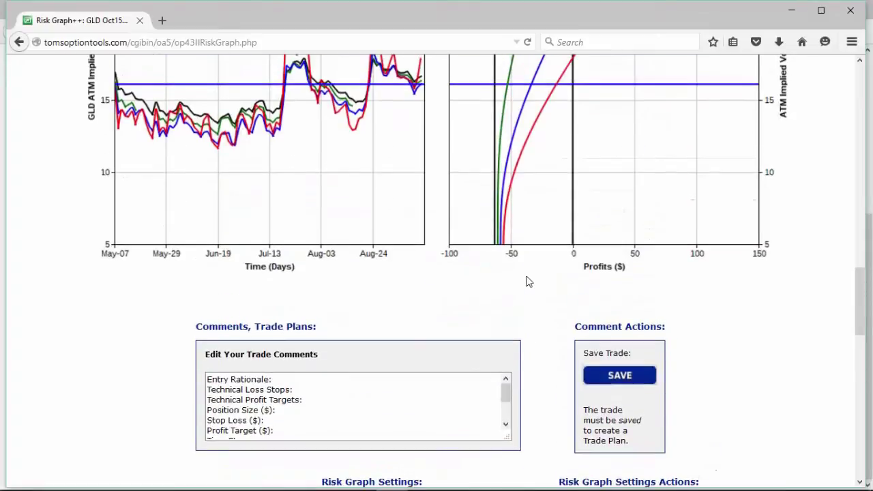
{"action": "scroll", "coordinate": [527, 281], "scroll_direction": "up", "scroll_amount": 10}
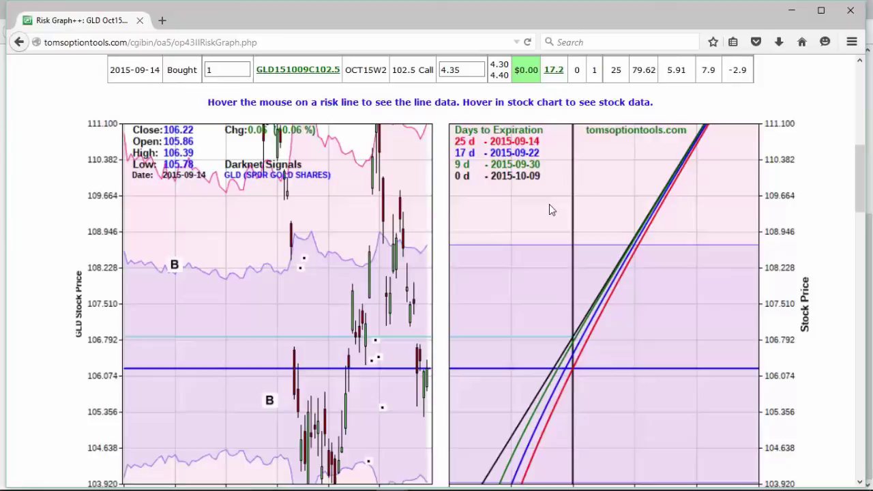
{"action": "scroll", "coordinate": [549, 204], "scroll_direction": "up", "scroll_amount": 3}
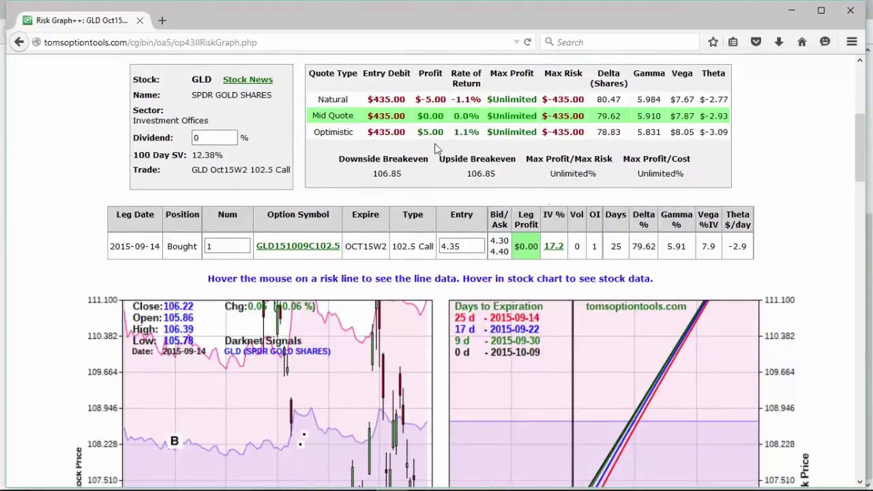
{"action": "left_click", "coordinate": [209, 248]}
{"action": "left_click", "coordinate": [221, 248]}
{"action": "scroll", "coordinate": [419, 252], "scroll_direction": "down", "scroll_amount": 5}
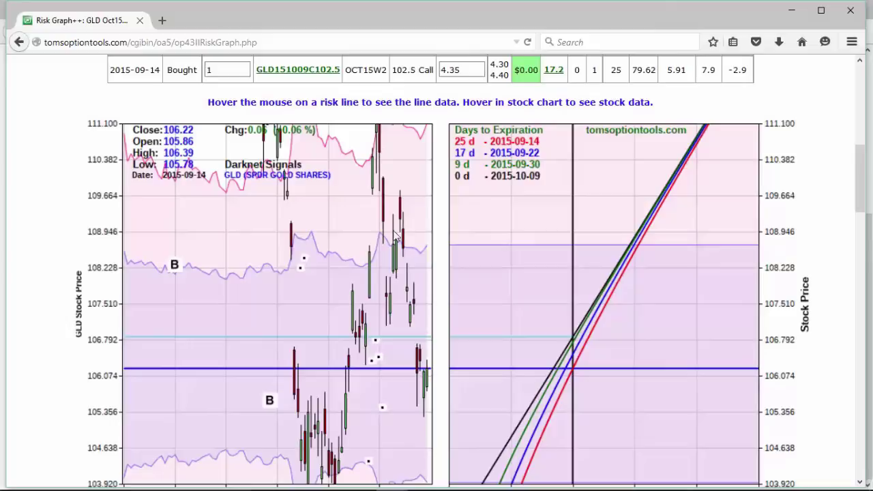
Choose Darknet Buys as the Saved Trades folder for the GLD Oct15W2 102.5 Call.
{"action": "scroll", "coordinate": [399, 236], "scroll_direction": "up", "scroll_amount": 10}
{"action": "scroll", "coordinate": [398, 236], "scroll_direction": "up", "scroll_amount": 3}
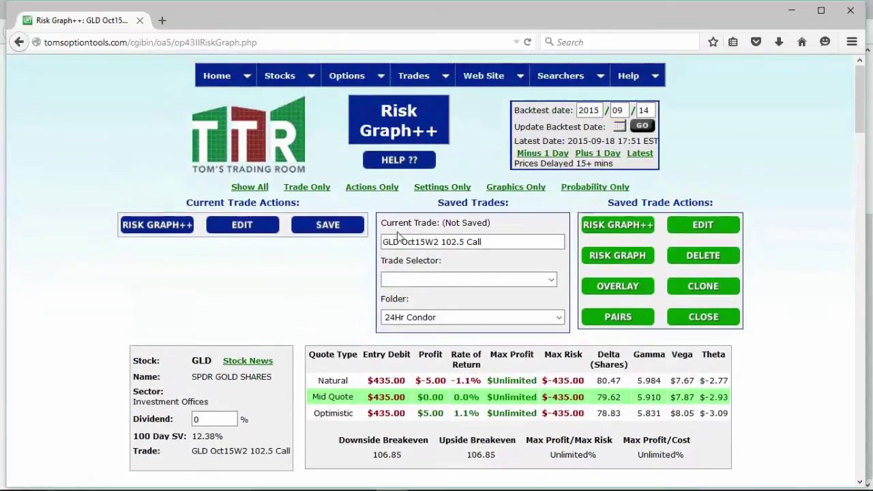
{"action": "left_click", "coordinate": [414, 318]}
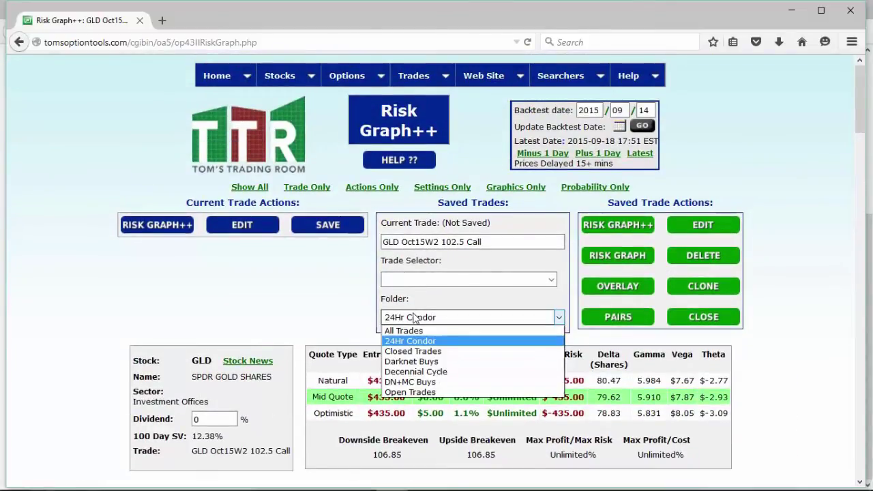
{"action": "left_click", "coordinate": [421, 361]}
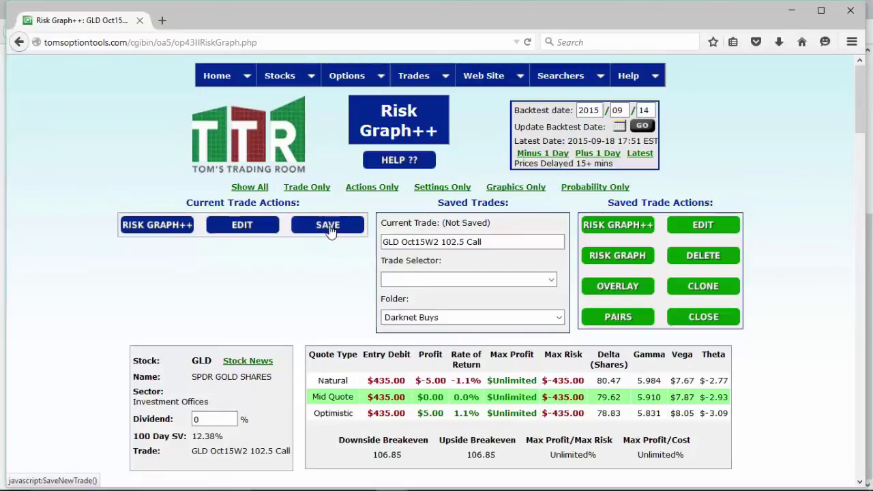
Enter entry rationale 'DN Buy', loss stop 103.92 and profit target '110.' in the trade comments.
{"action": "scroll", "coordinate": [330, 231], "scroll_direction": "down", "scroll_amount": 10}
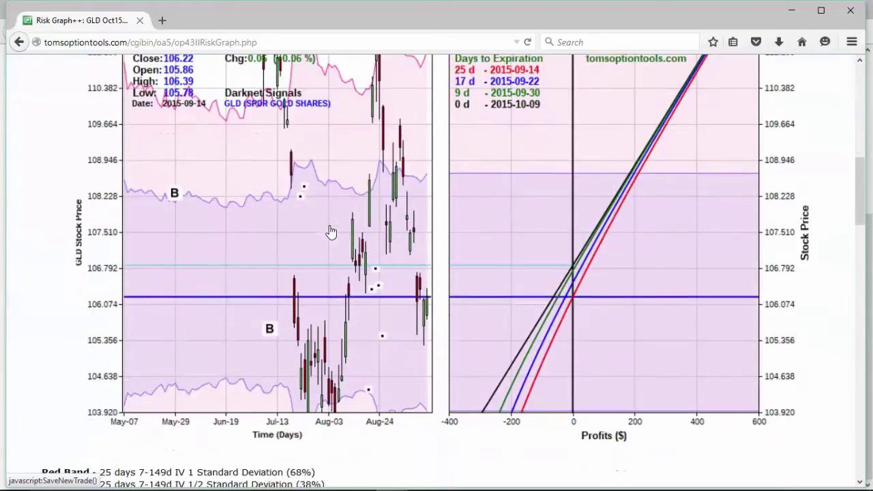
{"action": "scroll", "coordinate": [329, 231], "scroll_direction": "down", "scroll_amount": 6}
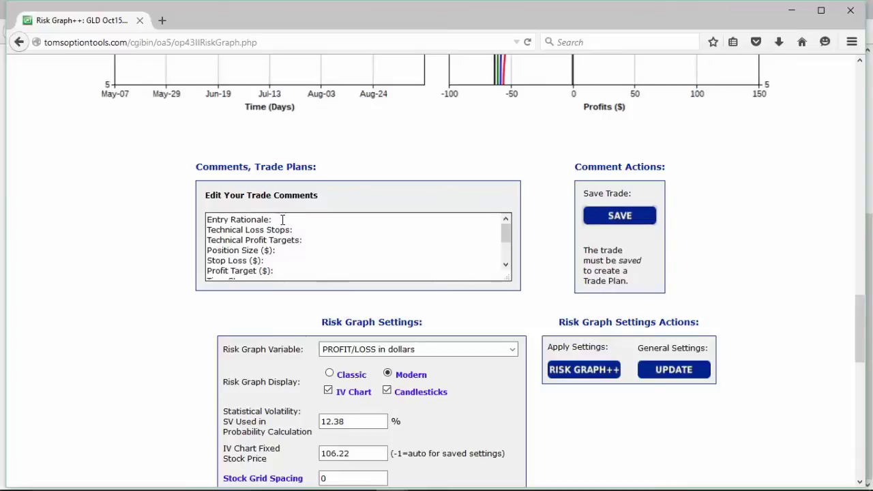
{"action": "left_click", "coordinate": [280, 219]}
{"action": "type", "text": "DN Bu"}
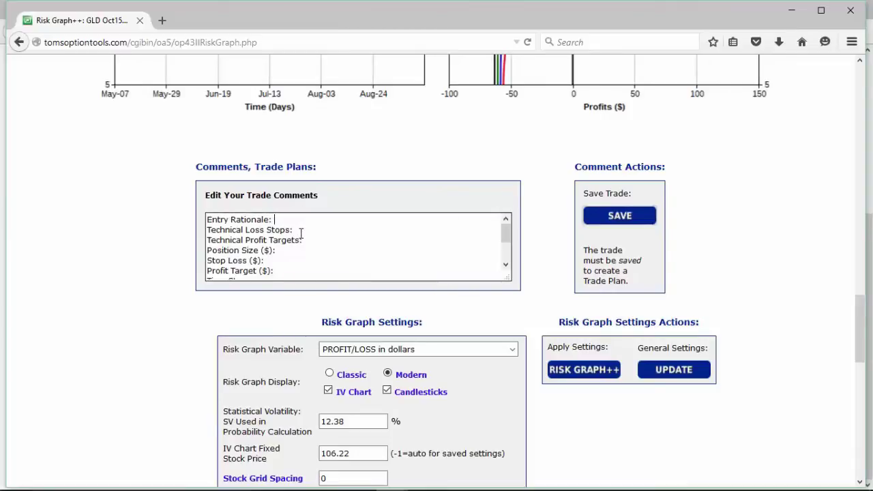
{"action": "type", "text": "y"}
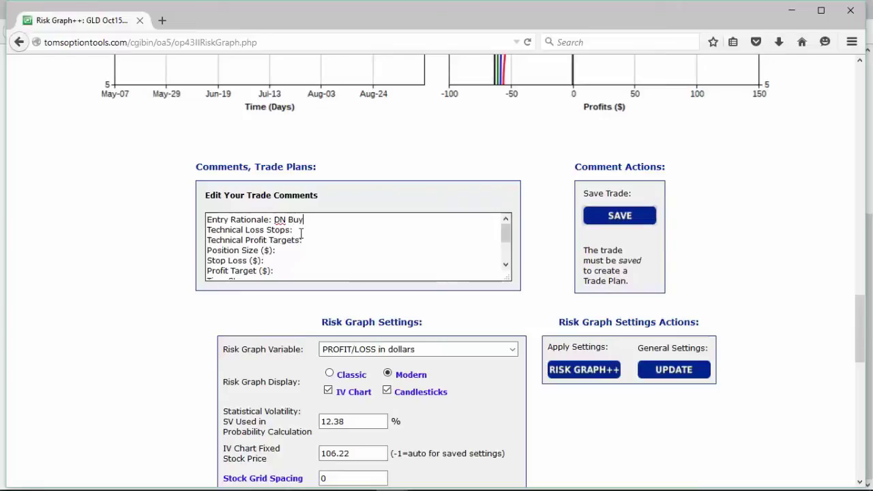
{"action": "left_click", "coordinate": [300, 233]}
{"action": "type", "text": "103.92"}
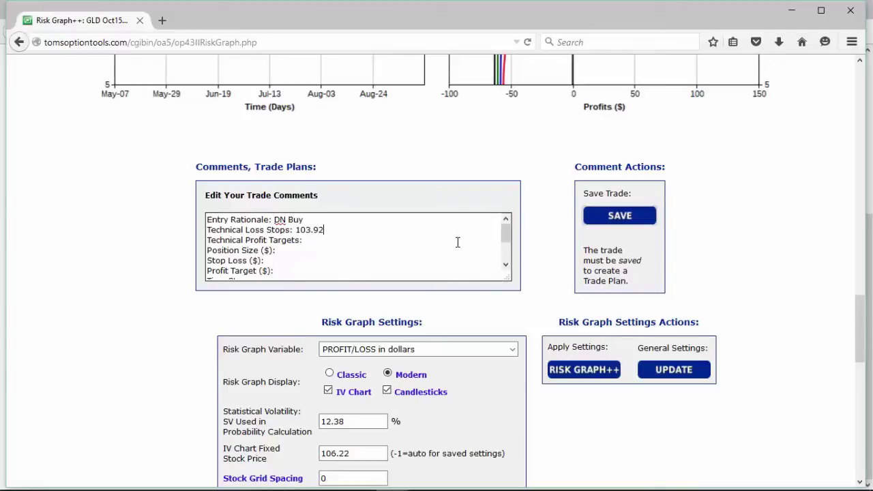
{"action": "left_click", "coordinate": [324, 243]}
{"action": "type", "text": "110."}
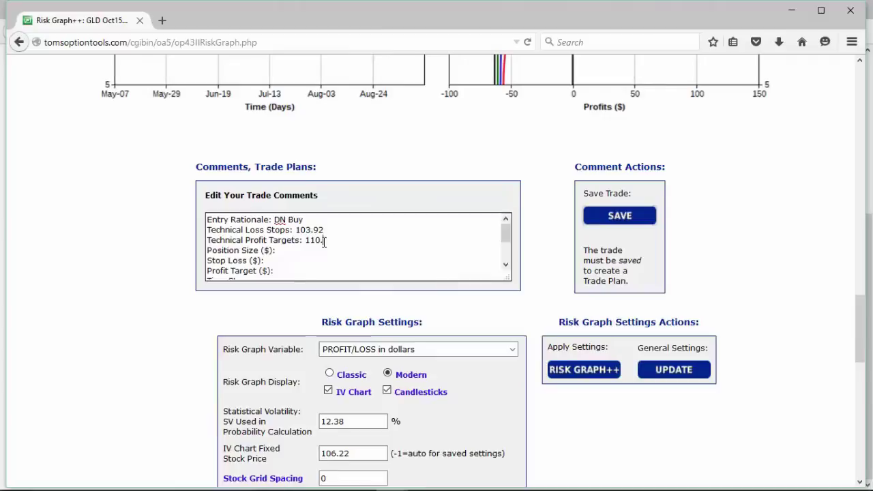
Change the Technical Profit Targets entry from '110.' to 111.10.
{"action": "scroll", "coordinate": [331, 242], "scroll_direction": "up", "scroll_amount": 3}
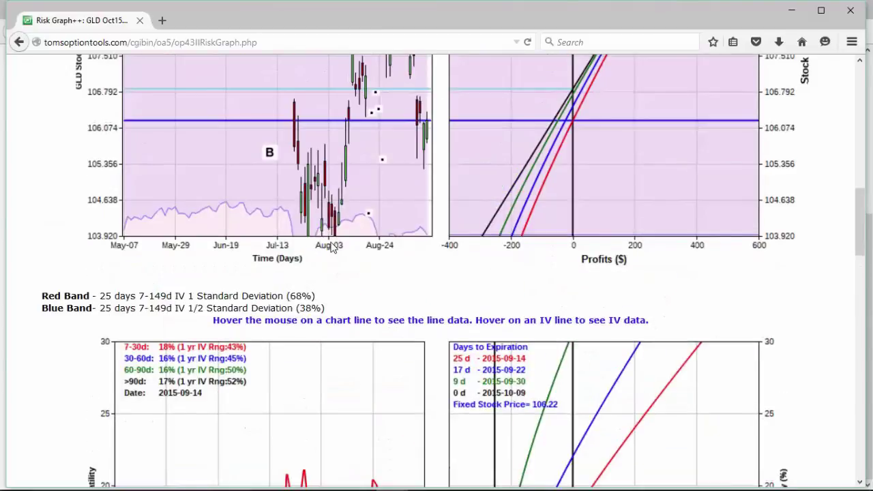
{"action": "scroll", "coordinate": [332, 247], "scroll_direction": "up", "scroll_amount": 5}
{"action": "scroll", "coordinate": [331, 247], "scroll_direction": "down", "scroll_amount": 8}
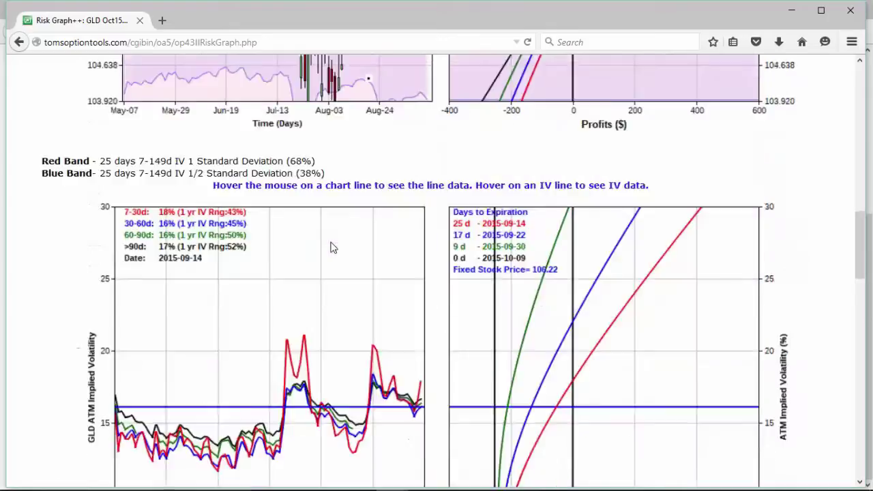
{"action": "scroll", "coordinate": [331, 247], "scroll_direction": "down", "scroll_amount": 10}
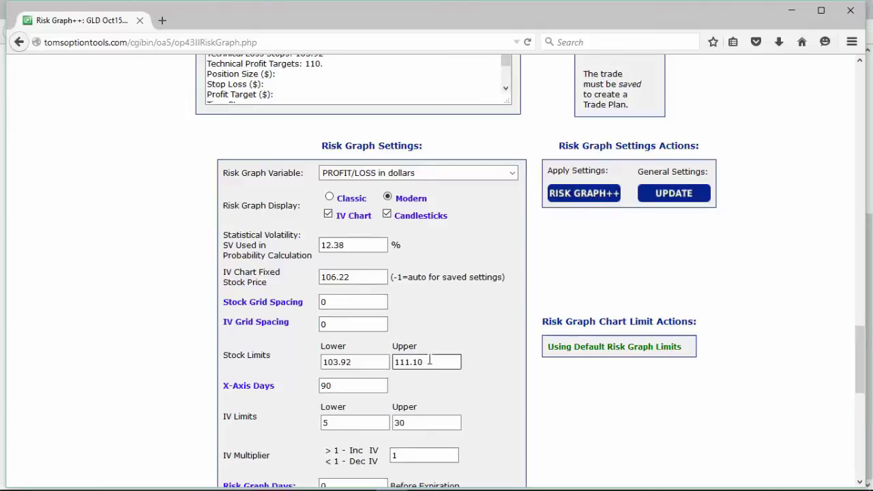
{"action": "scroll", "coordinate": [499, 247], "scroll_direction": "up", "scroll_amount": 2}
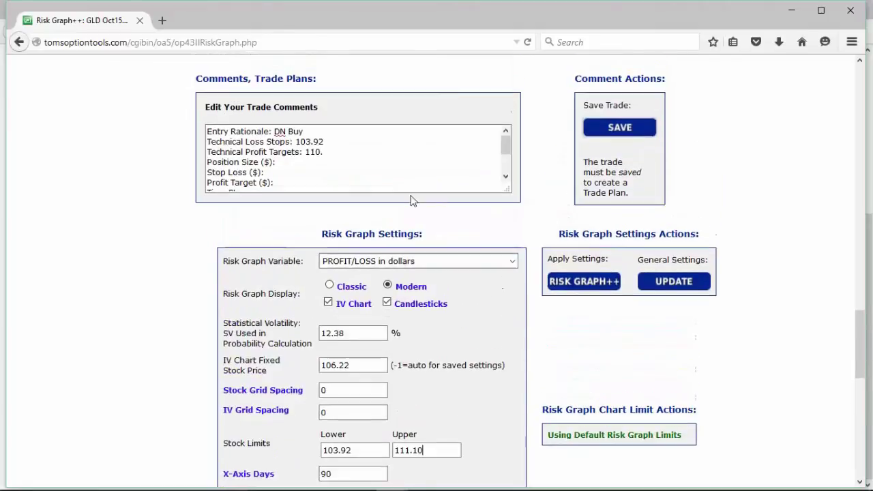
{"action": "left_click", "coordinate": [328, 153]}
{"action": "key", "text": "BackSpace"}
{"action": "key", "text": "BackSpace"}
{"action": "type", "text": "1"}
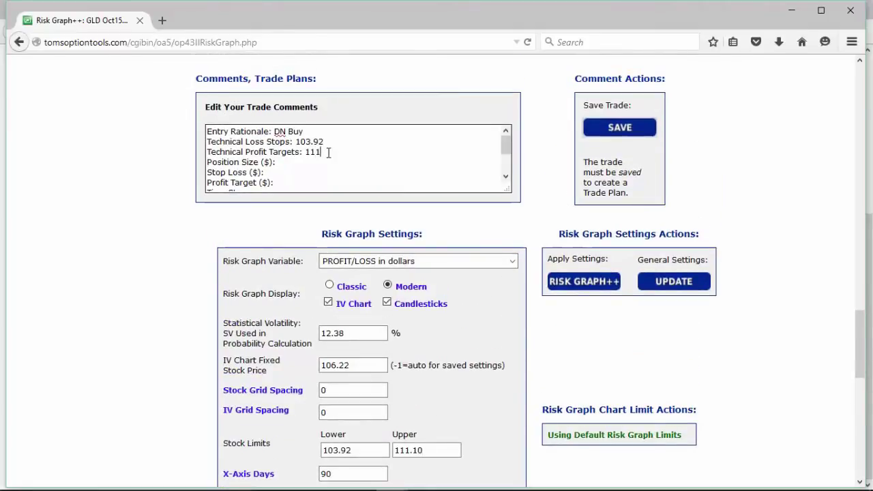
{"action": "type", "text": ".10"}
{"action": "left_click", "coordinate": [301, 162]}
Enter 'evaluate at -50%' on the Stop Loss ($) line of the GLD trade comments.
{"action": "left_click", "coordinate": [276, 173]}
{"action": "type", "text": "evaluate at -50"}
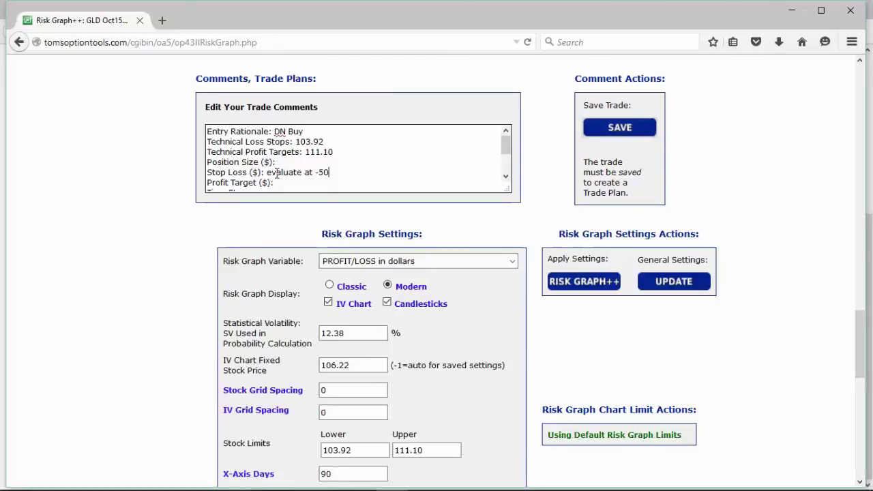
{"action": "type", "text": "%"}
{"action": "scroll", "coordinate": [277, 173], "scroll_direction": "up", "scroll_amount": 3}
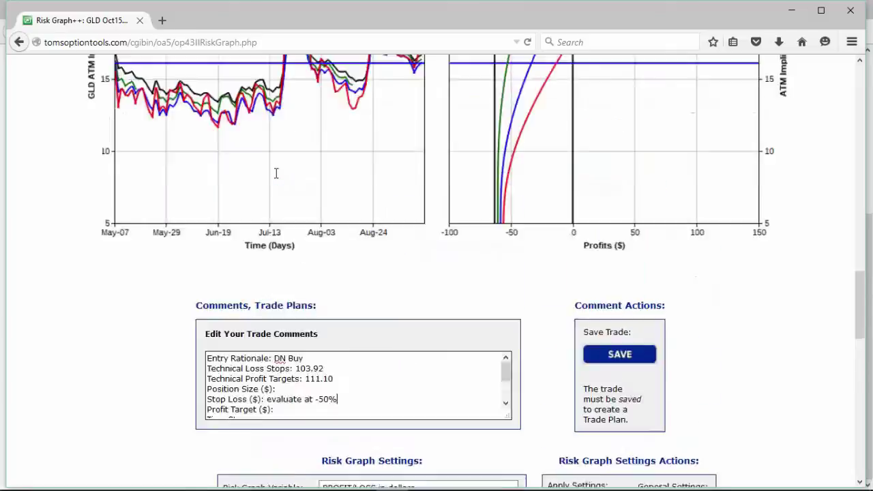
{"action": "scroll", "coordinate": [403, 273], "scroll_direction": "up", "scroll_amount": 4}
{"action": "scroll", "coordinate": [538, 351], "scroll_direction": "up", "scroll_amount": 5}
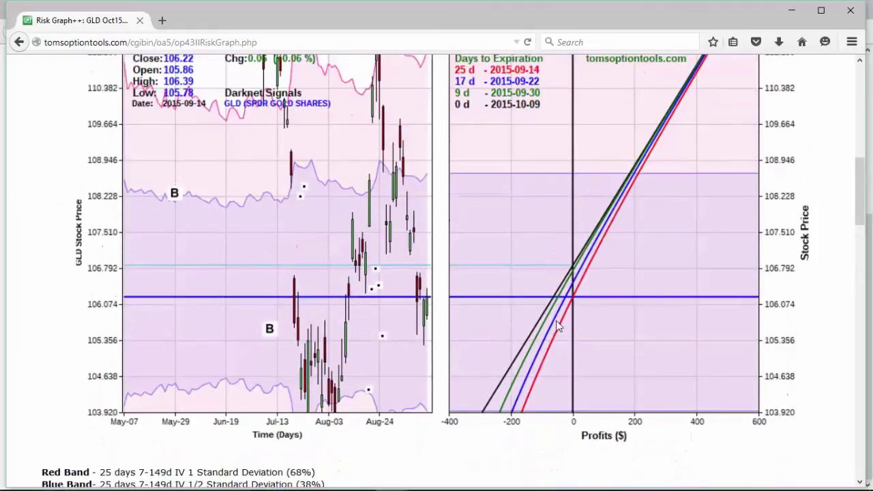
{"action": "mouse_move", "coordinate": [556, 326]}
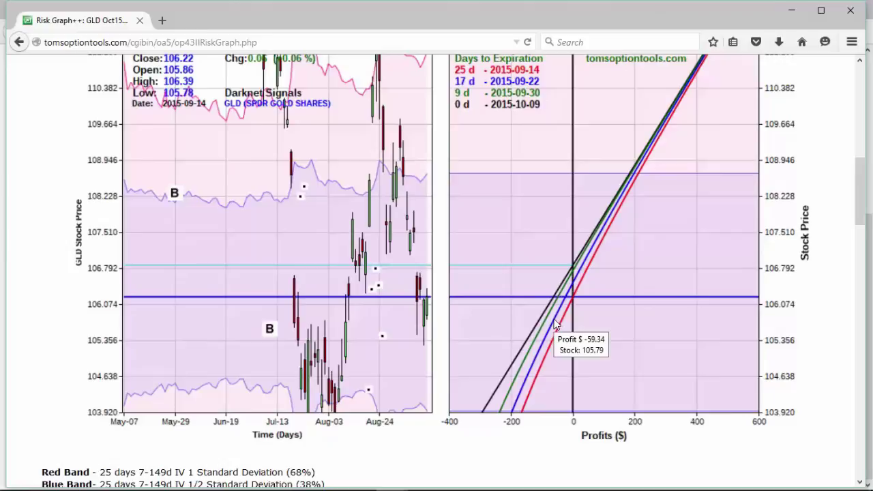
{"action": "scroll", "coordinate": [468, 324], "scroll_direction": "down", "scroll_amount": 10}
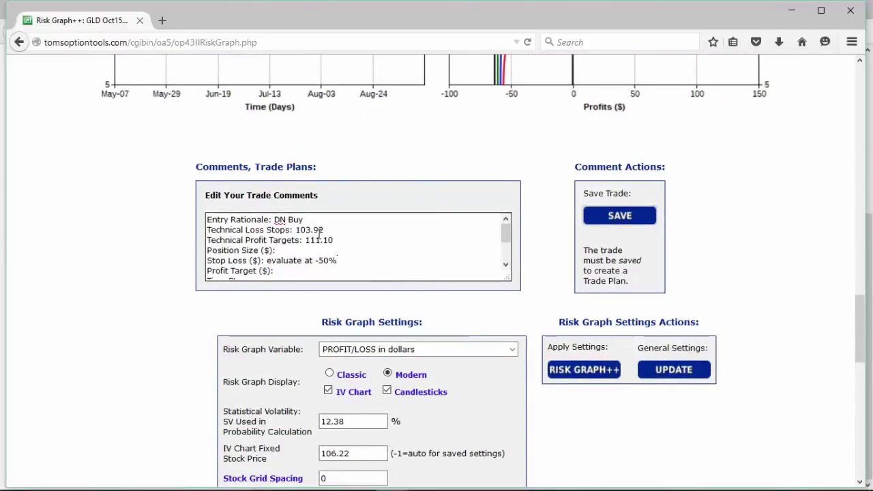
{"action": "left_click", "coordinate": [339, 263]}
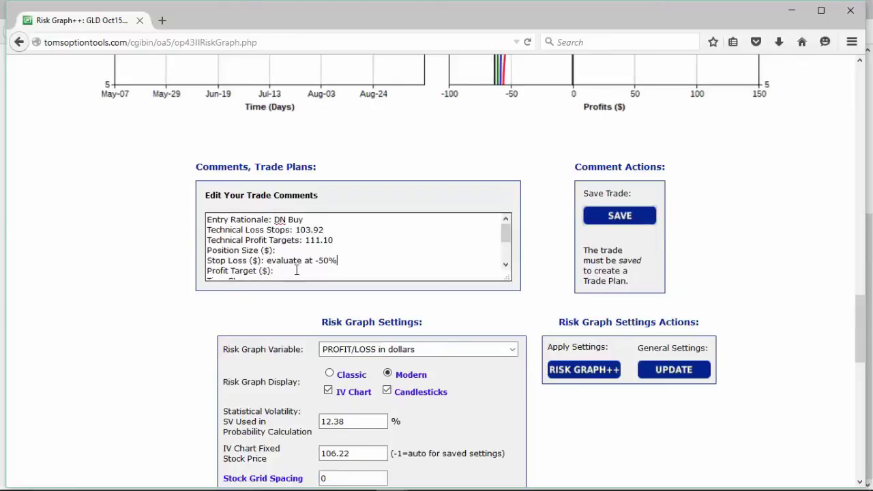
Enter $870 on the Profit Target ($) line of the trade comments.
{"action": "scroll", "coordinate": [371, 274], "scroll_direction": "up", "scroll_amount": 10}
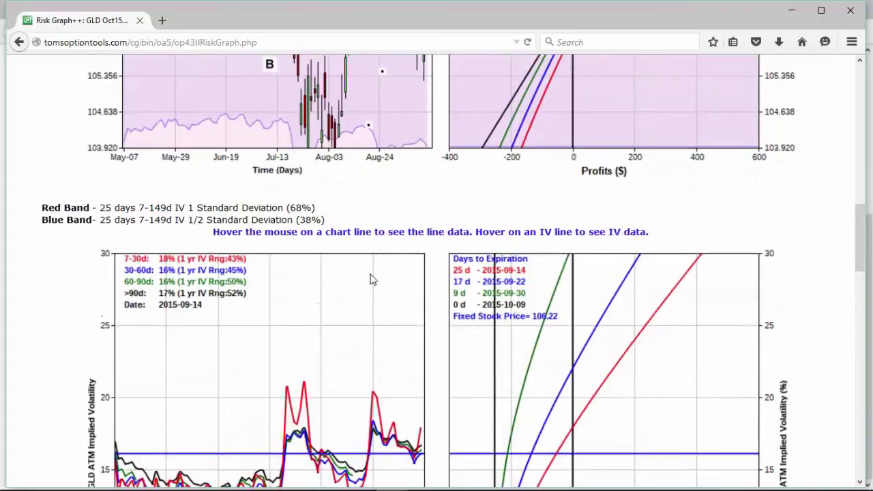
{"action": "scroll", "coordinate": [656, 354], "scroll_direction": "down", "scroll_amount": 3}
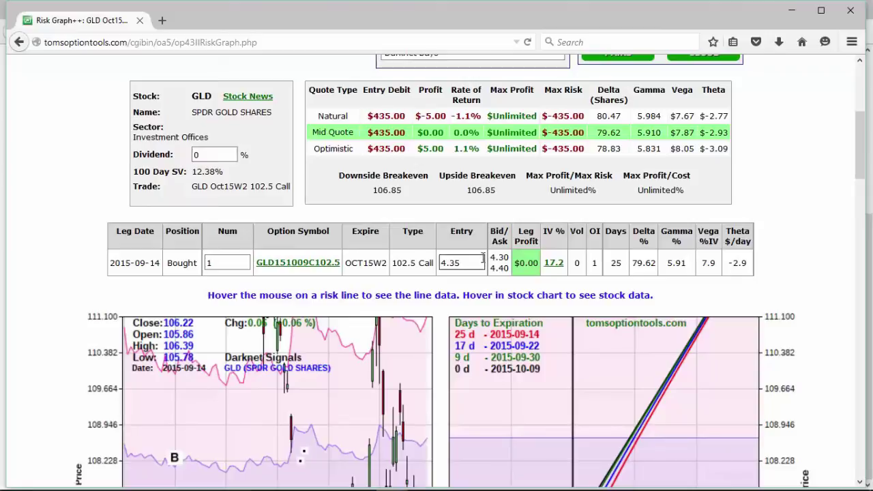
{"action": "scroll", "coordinate": [458, 266], "scroll_direction": "down", "scroll_amount": 15}
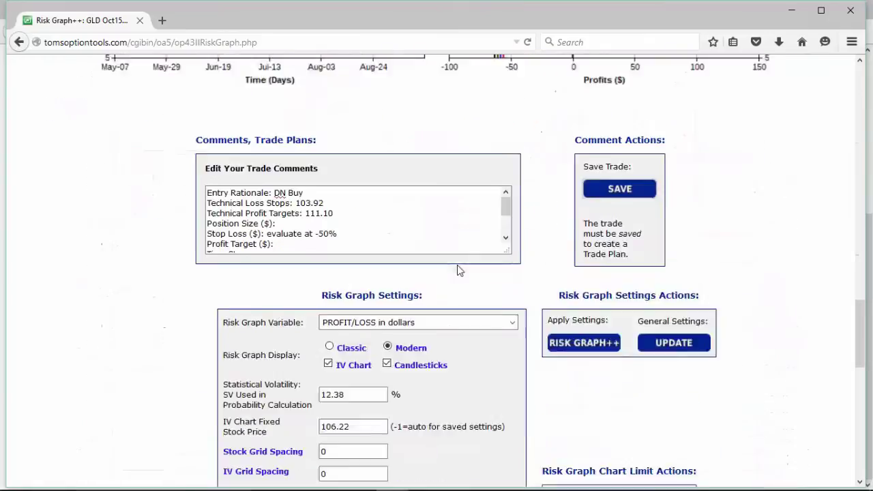
{"action": "left_click", "coordinate": [308, 182]}
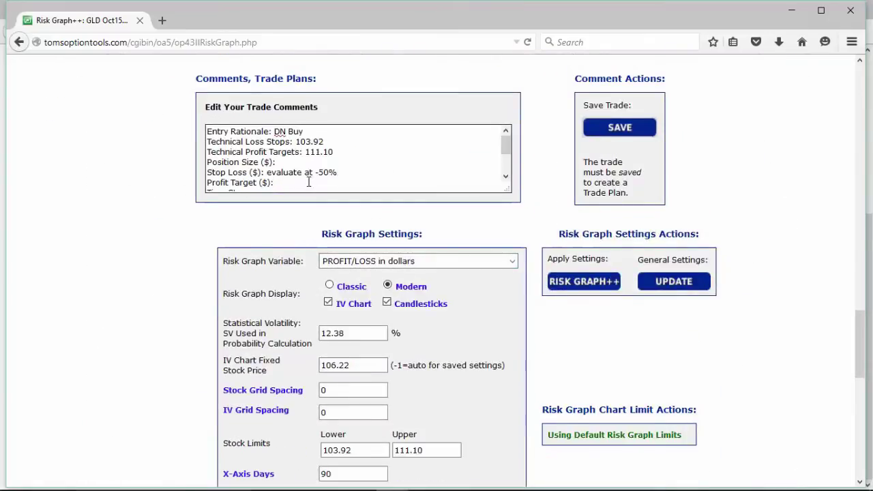
{"action": "type", "text": "$870"}
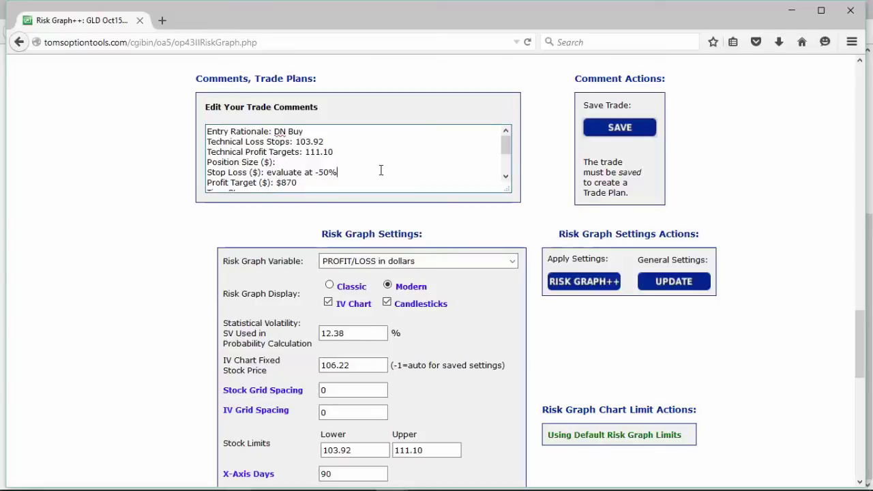
Enter 'expiration' on the Time Stops line of the trade comments.
{"action": "scroll", "coordinate": [379, 170], "scroll_direction": "down", "scroll_amount": 1}
{"action": "left_click", "coordinate": [271, 163]}
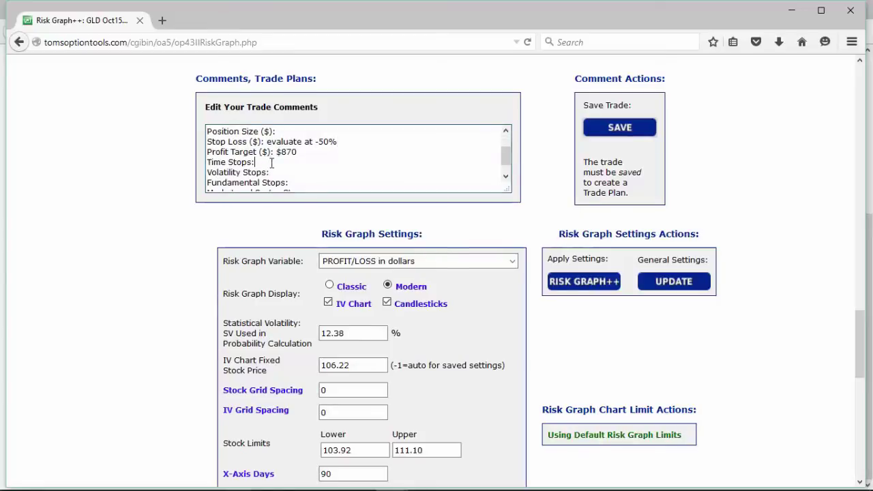
{"action": "type", "text": "expiration"}
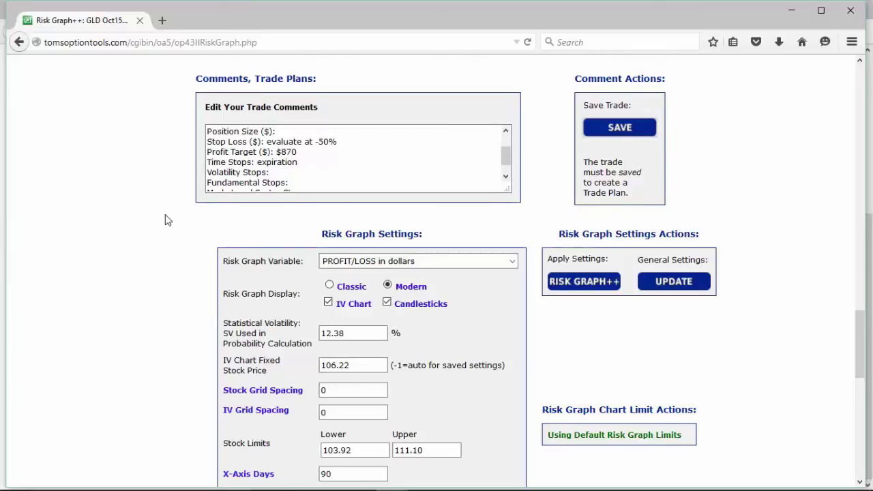
{"action": "scroll", "coordinate": [165, 220], "scroll_direction": "up", "scroll_amount": 10}
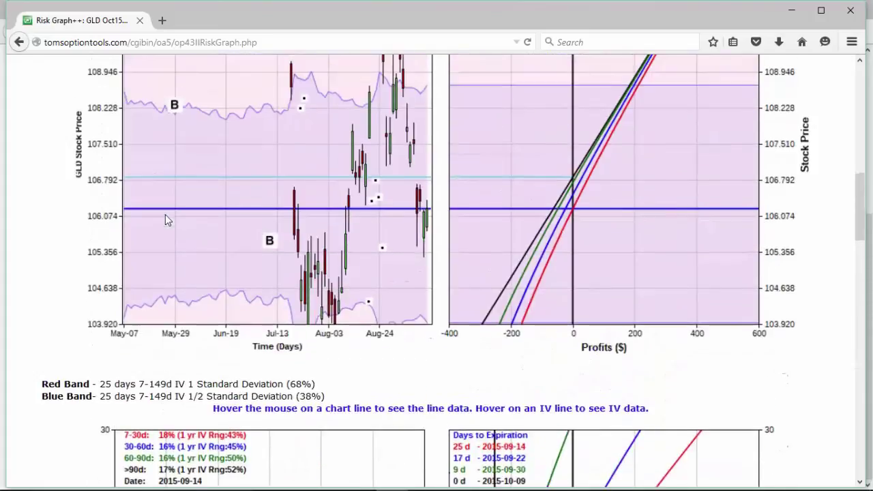
{"action": "scroll", "coordinate": [165, 219], "scroll_direction": "up", "scroll_amount": 10}
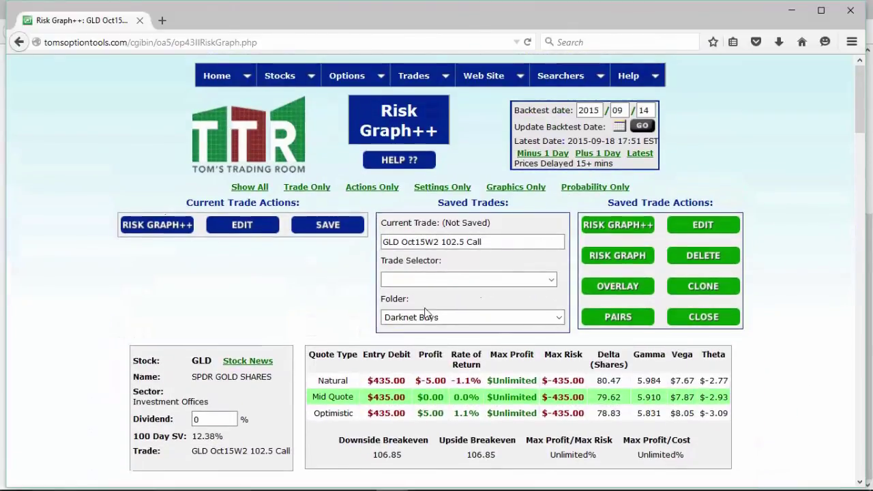
Save the GLD Oct15W2 102.5 Call trade into the Darknet Buys folder.
{"action": "left_click", "coordinate": [332, 225]}
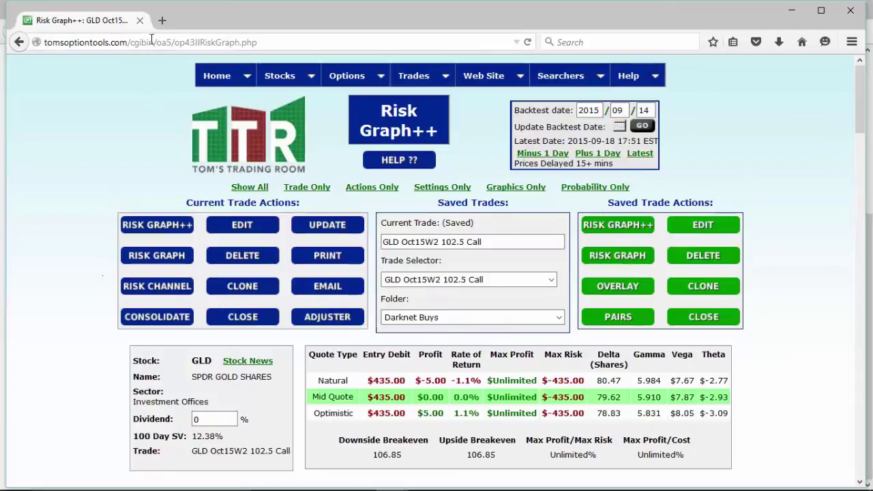
Close the Risk Graph++ window to return to the OA Darknet Home page.
{"action": "left_click", "coordinate": [140, 19]}
{"action": "scroll", "coordinate": [93, 221], "scroll_direction": "up", "scroll_amount": 5}
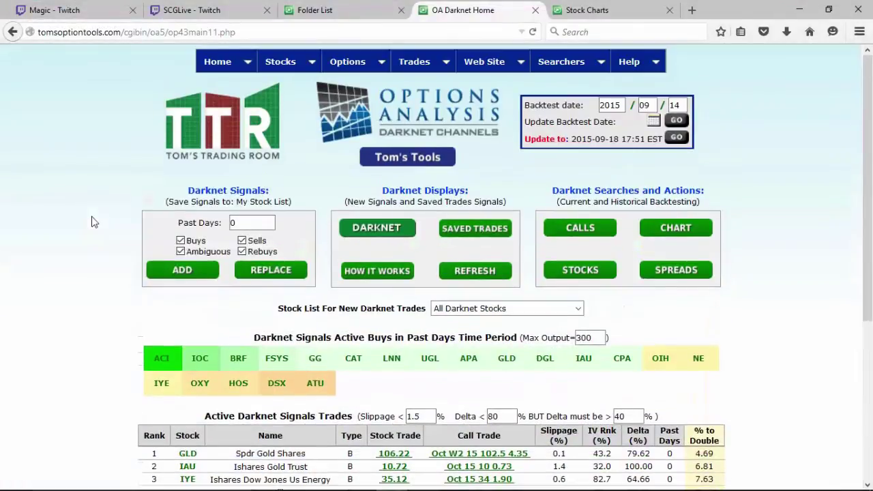